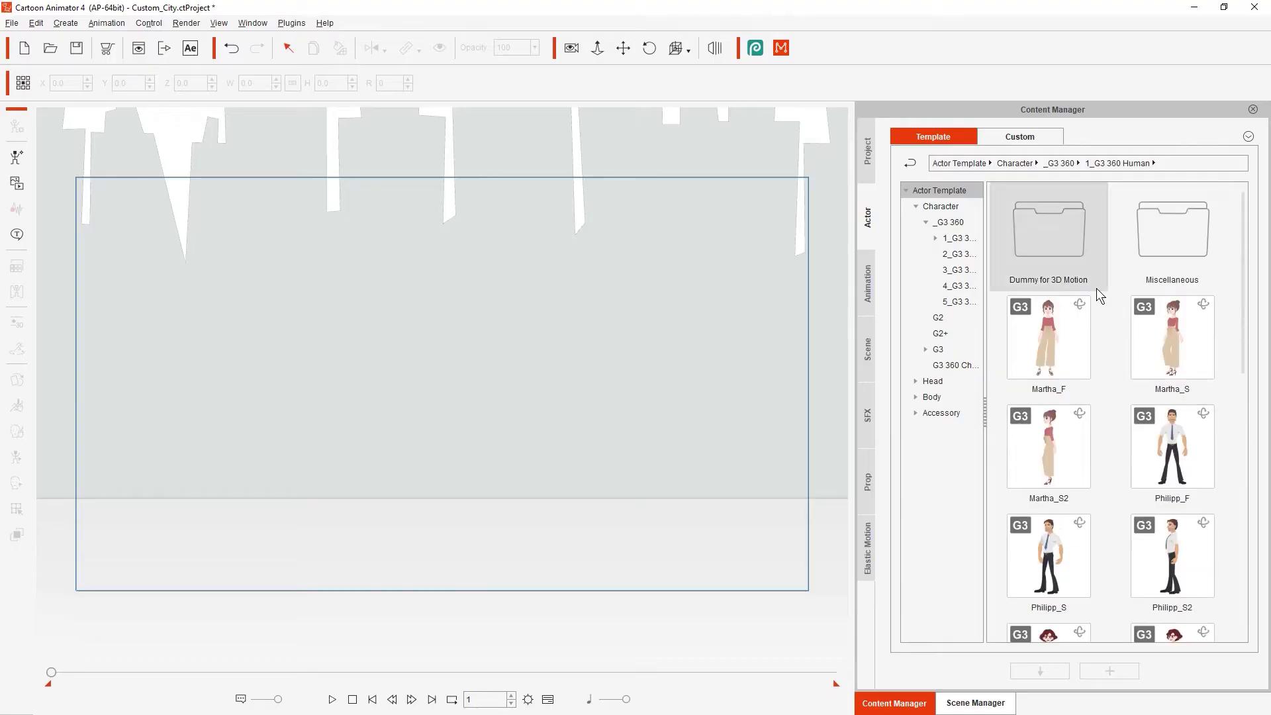
Open the Dummy for 3D Motion template folder under 1_G3 360 Human to list its five dummies.
double_click(1050, 249)
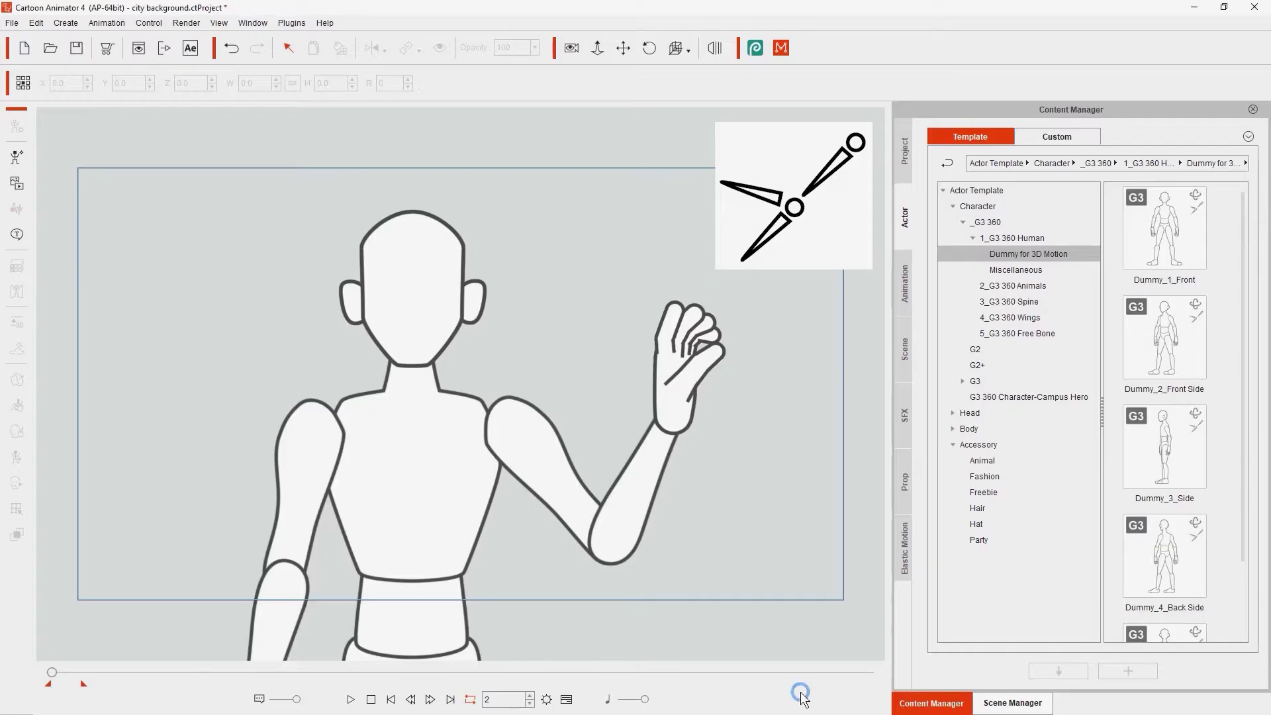
key("space")
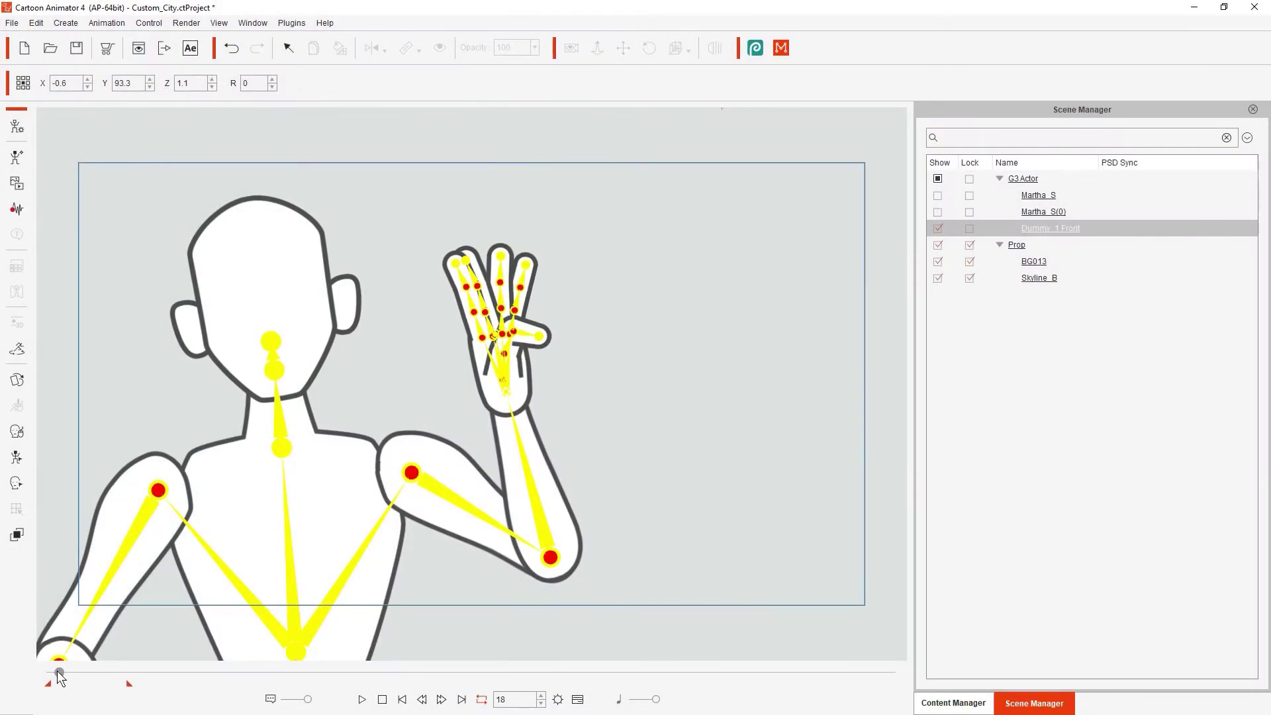
left_click_drag(57, 670, 90, 670)
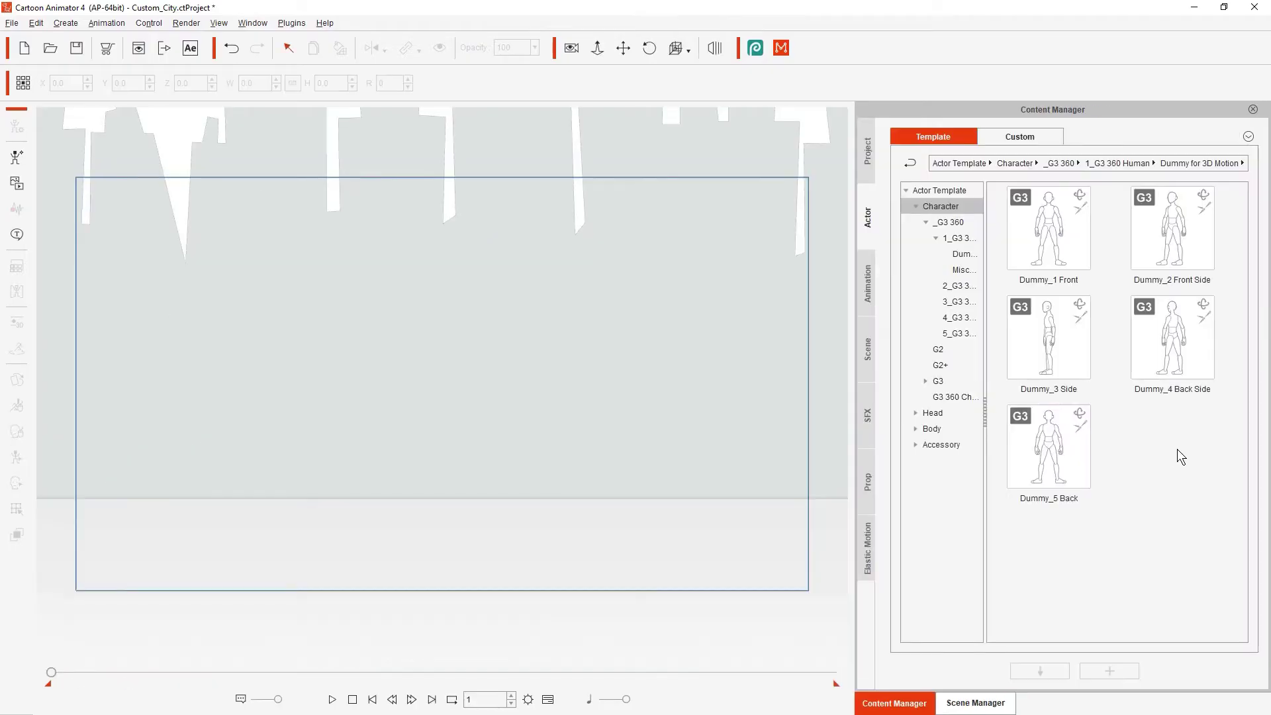
Add the Dummy_2 Front Side actor to the city stage and open the Motion > 3D Motion templates.
double_click(1182, 233)
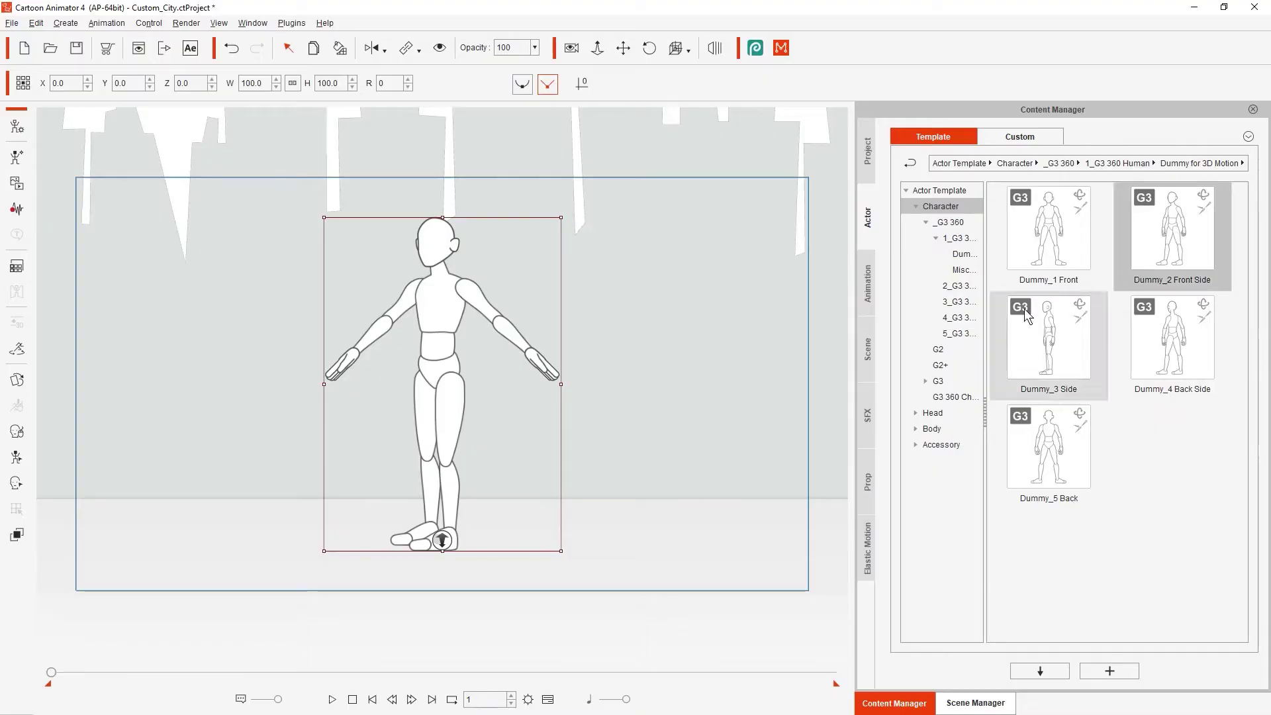
left_click(867, 284)
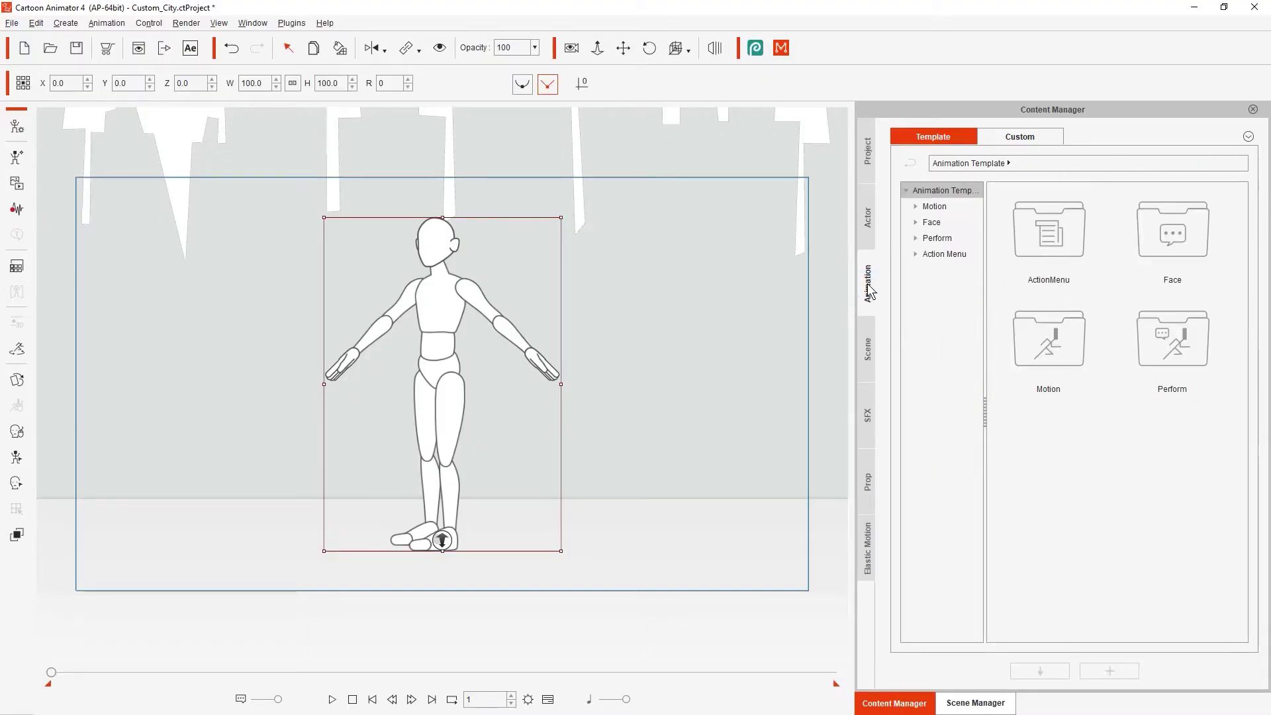
double_click(1058, 339)
double_click(1173, 347)
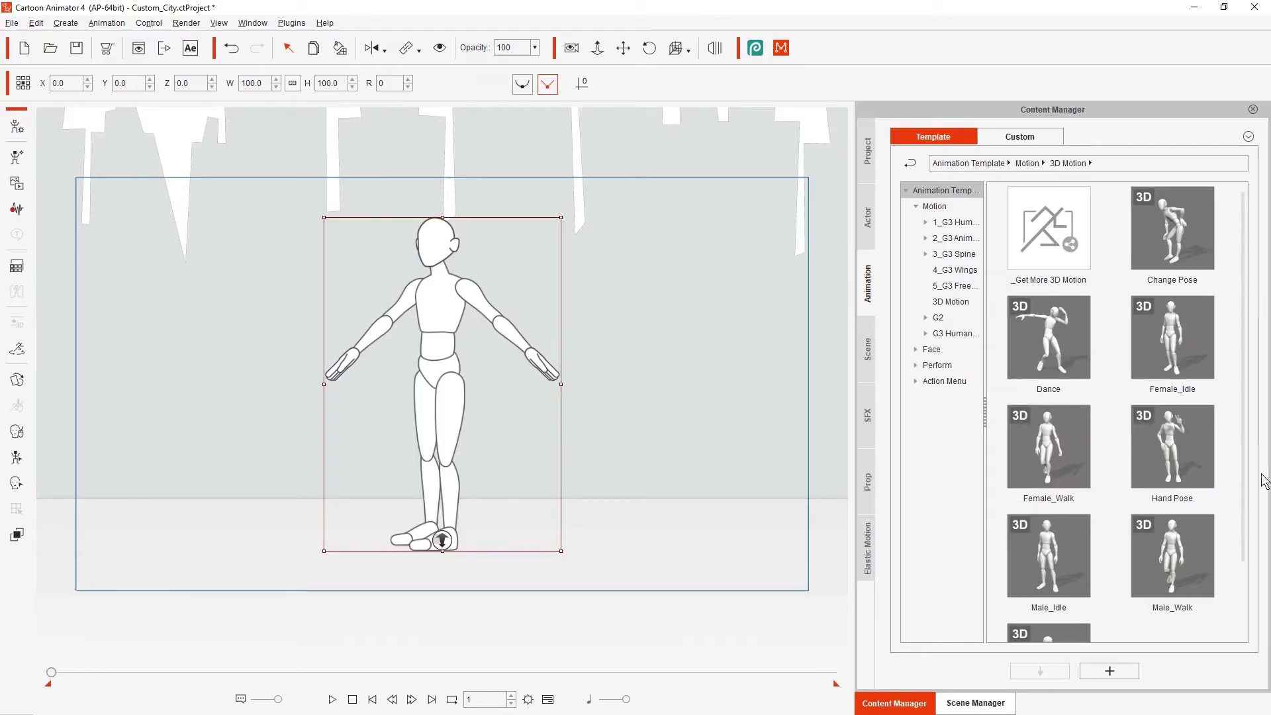
Apply the Female_Idle motion to the dummy, toggling the live Link off and back on.
left_click_drag(1192, 352, 432, 311)
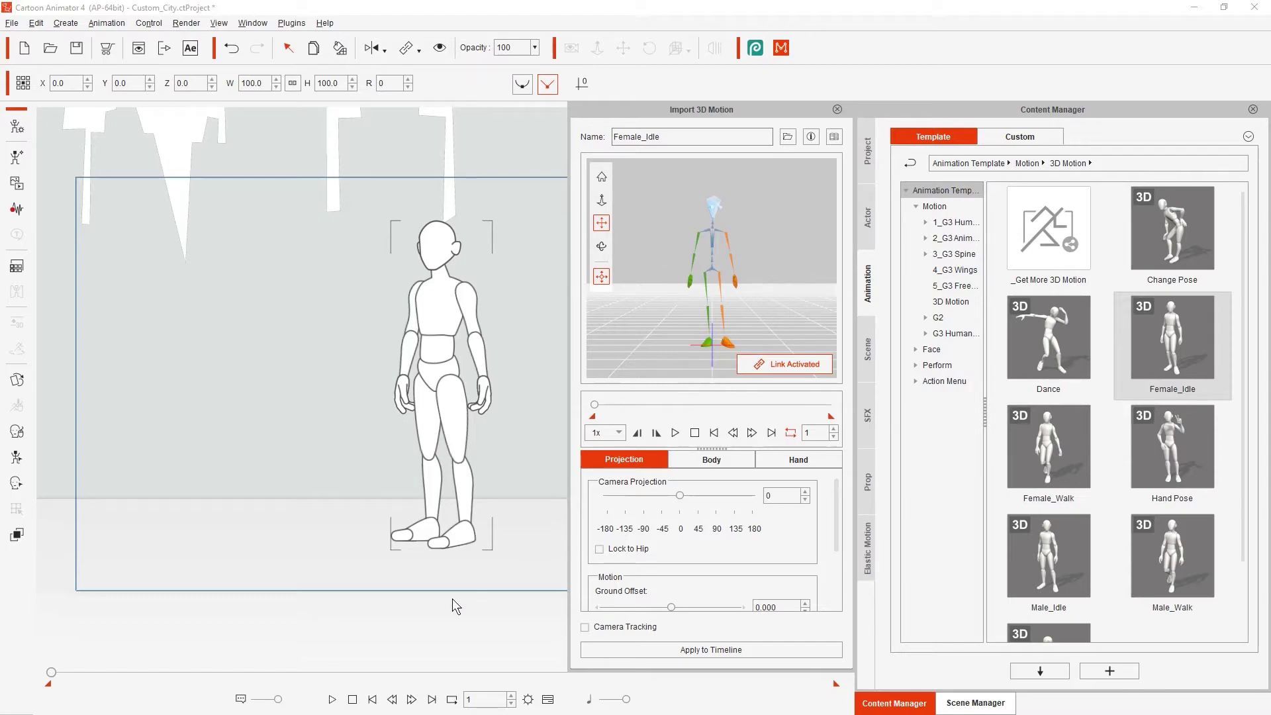
left_click(760, 368)
left_click(761, 368)
Reopen the Import 3D Motion panel and load Female_Idle into its preview.
left_click(837, 109)
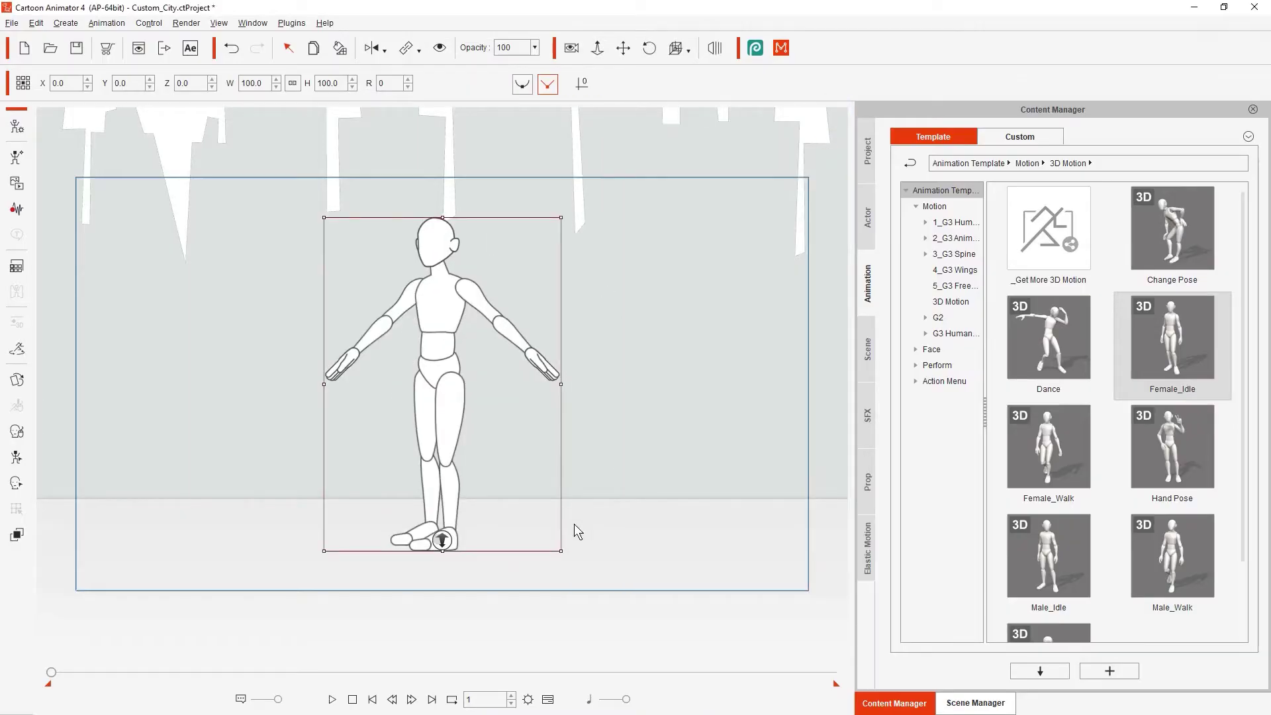
left_click(20, 354)
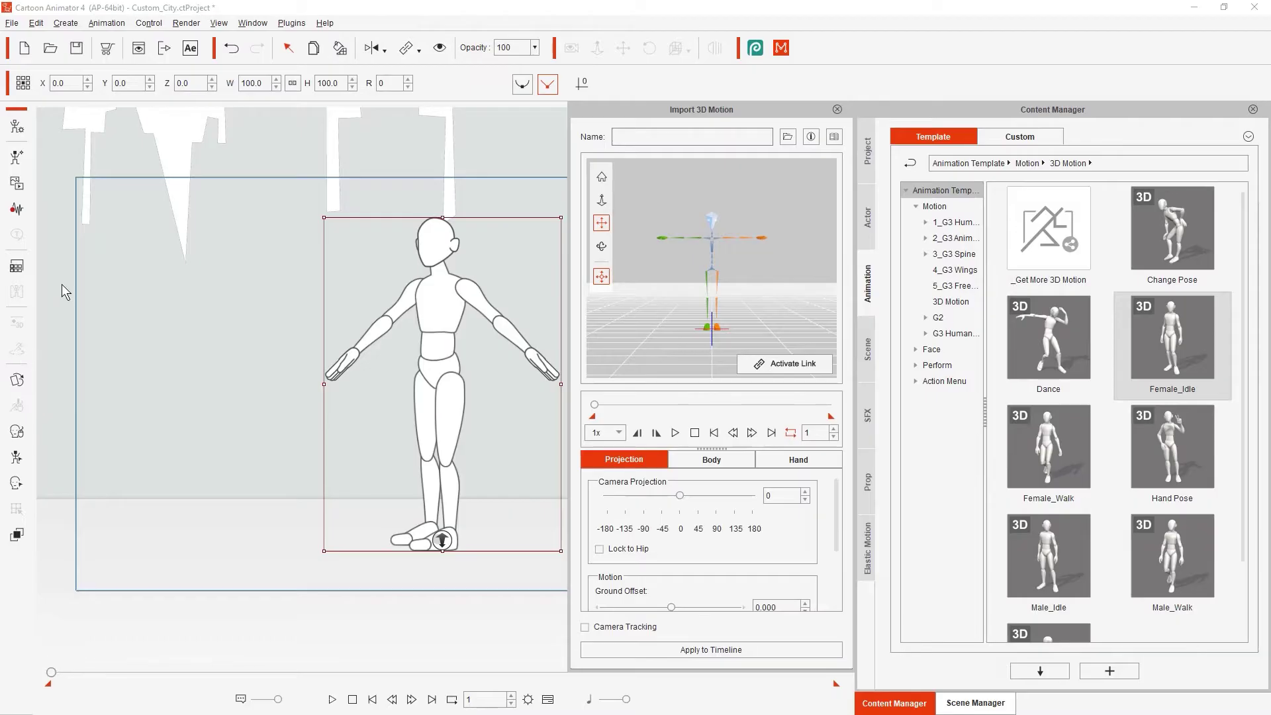
left_click_drag(1157, 228, 745, 225)
left_click_drag(1175, 359, 724, 239)
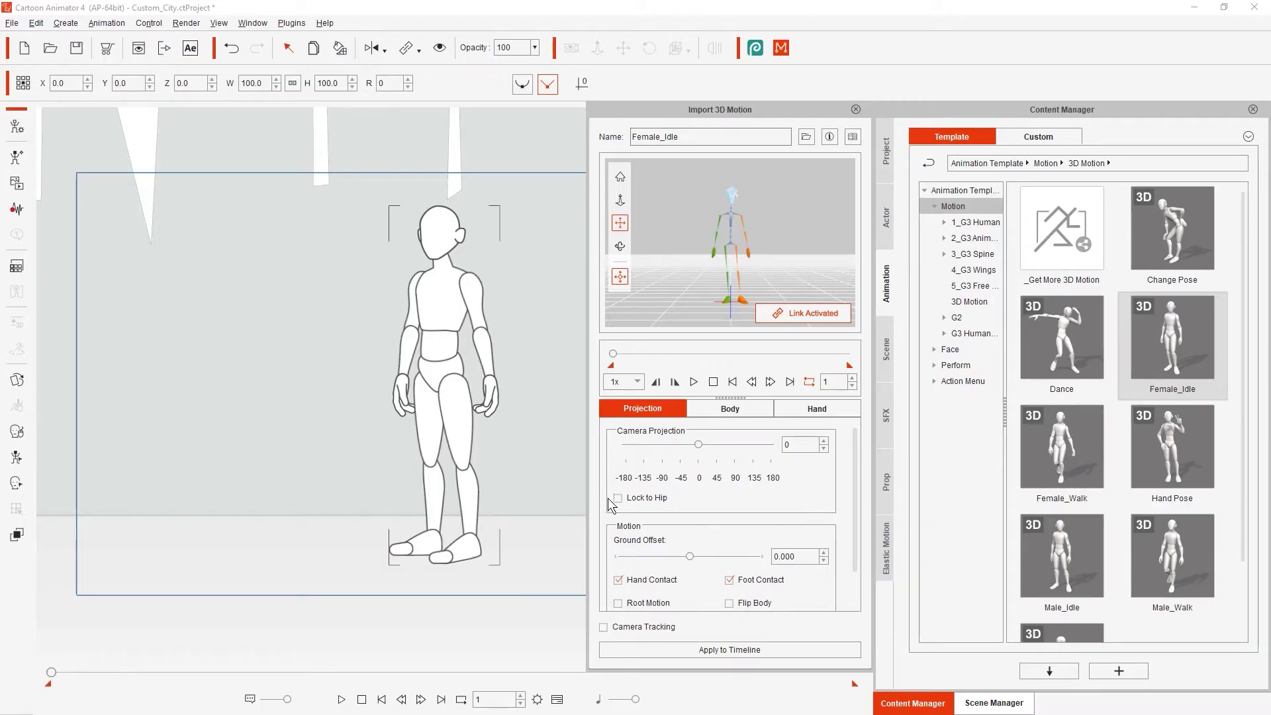
Set Camera Projection to -45, enable Flip Body, and load Female_Walk into the preview.
mouse_move(702, 450)
left_mouse_down()
mouse_move(640, 450)
mouse_move(682, 450)
left_mouse_up()
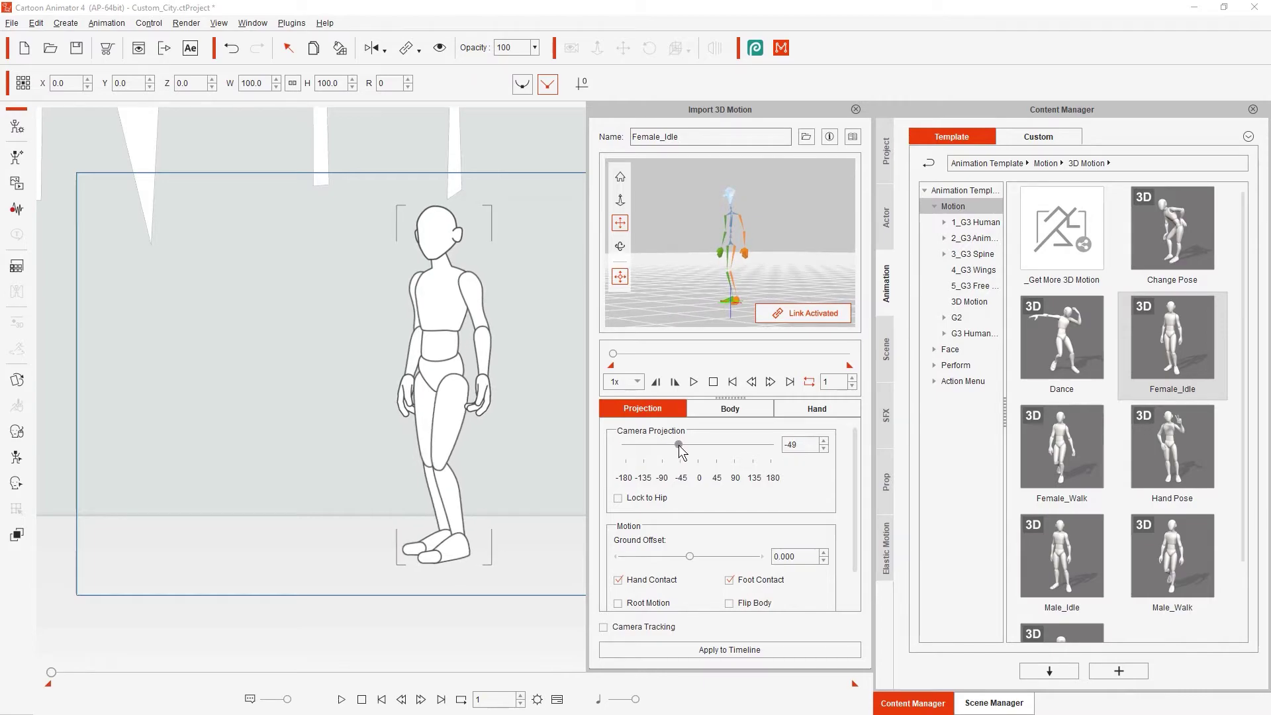
left_click(683, 478)
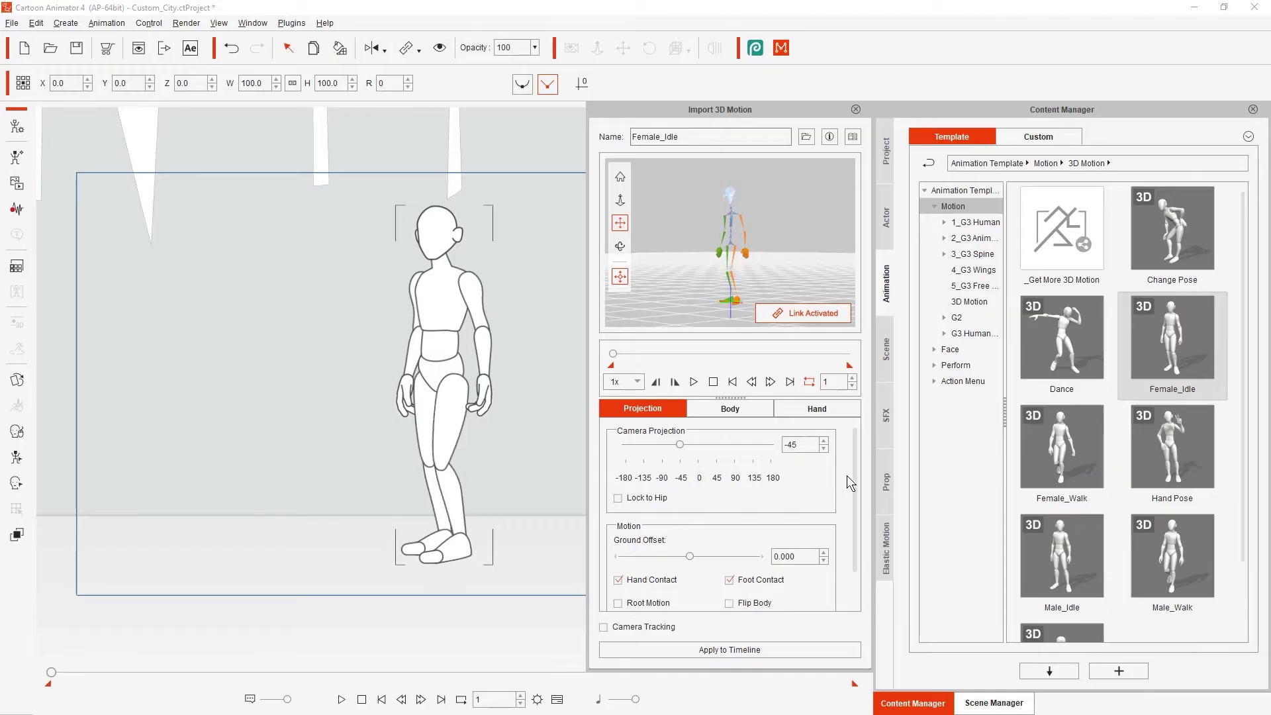
left_click_drag(855, 479, 856, 515)
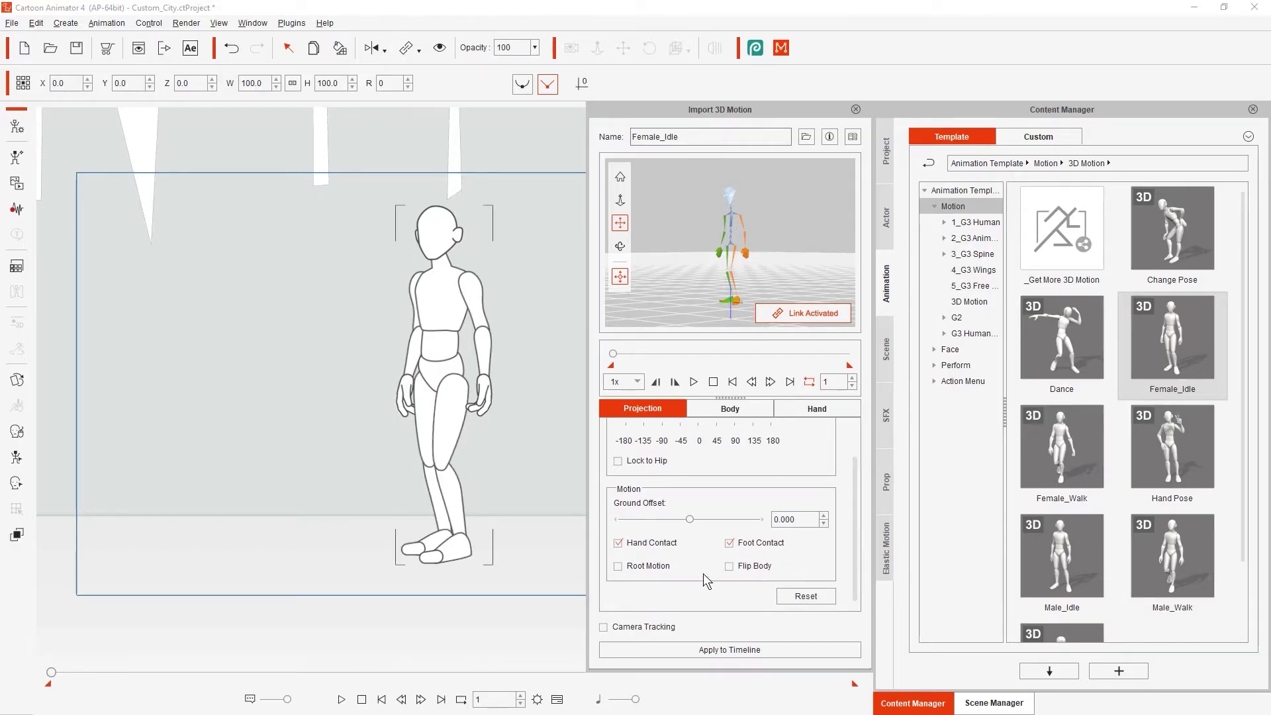
left_click(728, 566)
left_click_drag(850, 547, 851, 490)
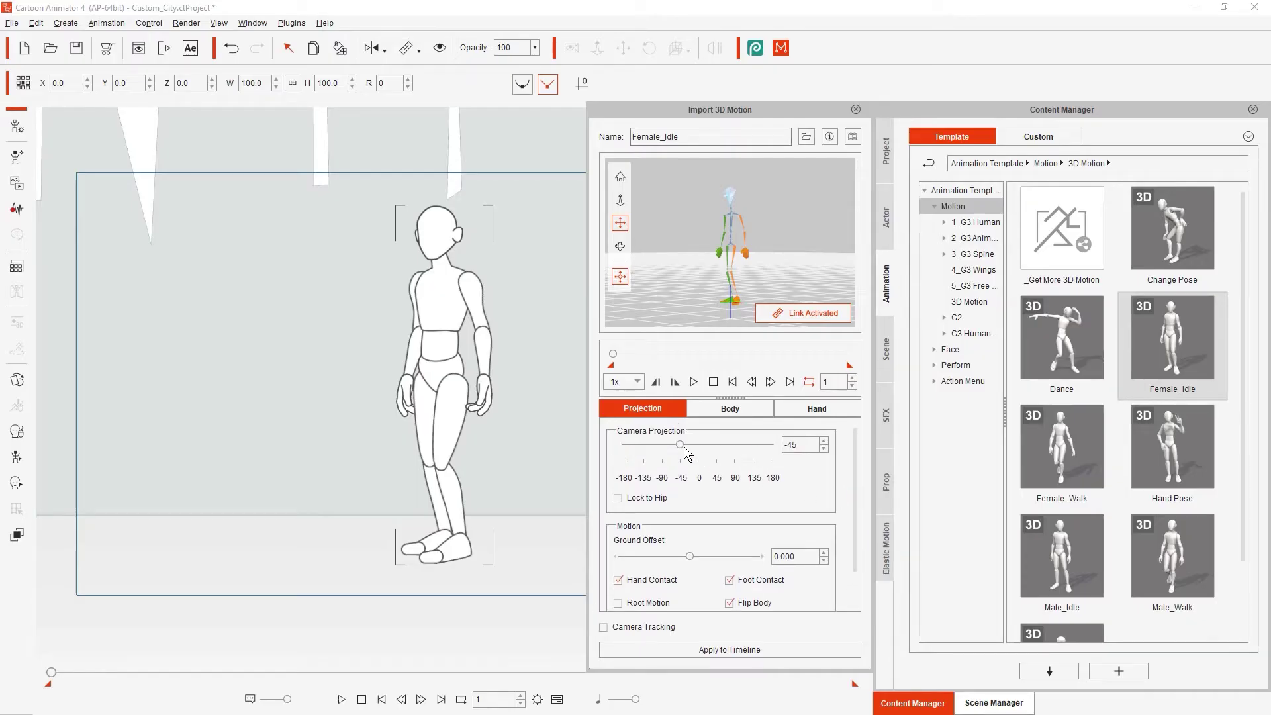
mouse_move(685, 446)
left_mouse_down()
mouse_move(728, 445)
mouse_move(654, 448)
mouse_move(680, 450)
left_mouse_up()
left_click(687, 479)
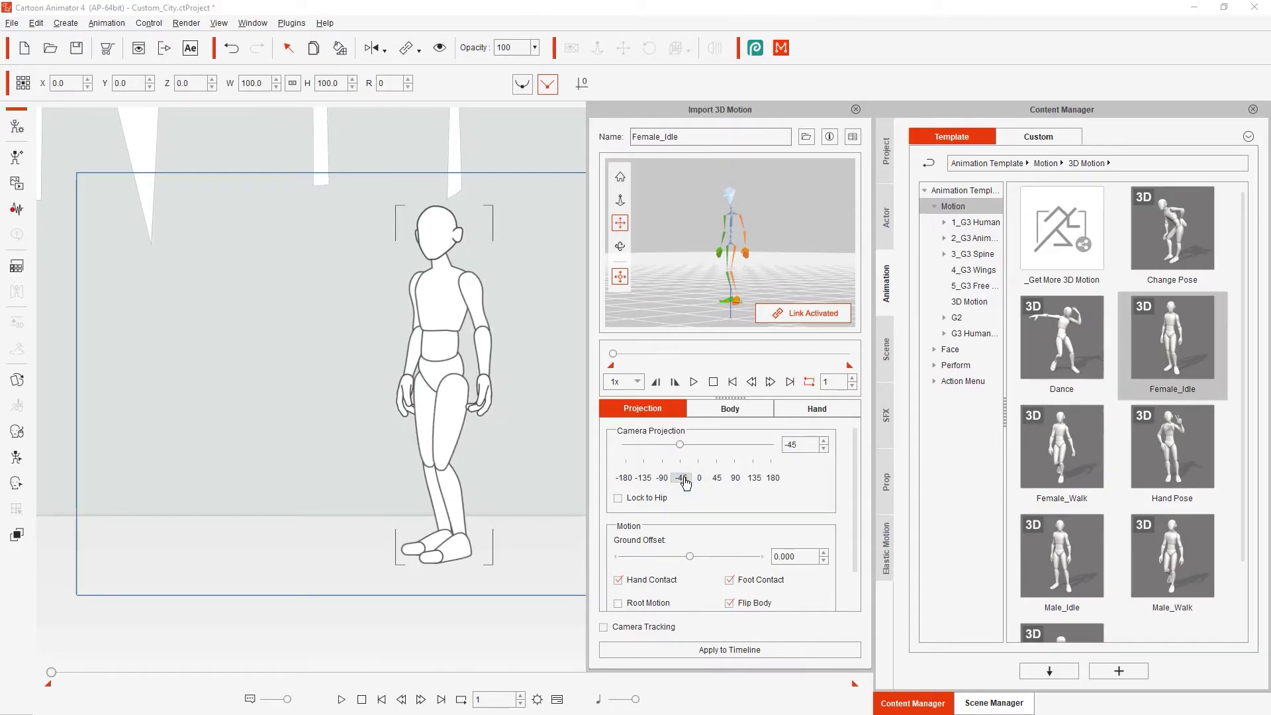
left_click_drag(1066, 467, 720, 244)
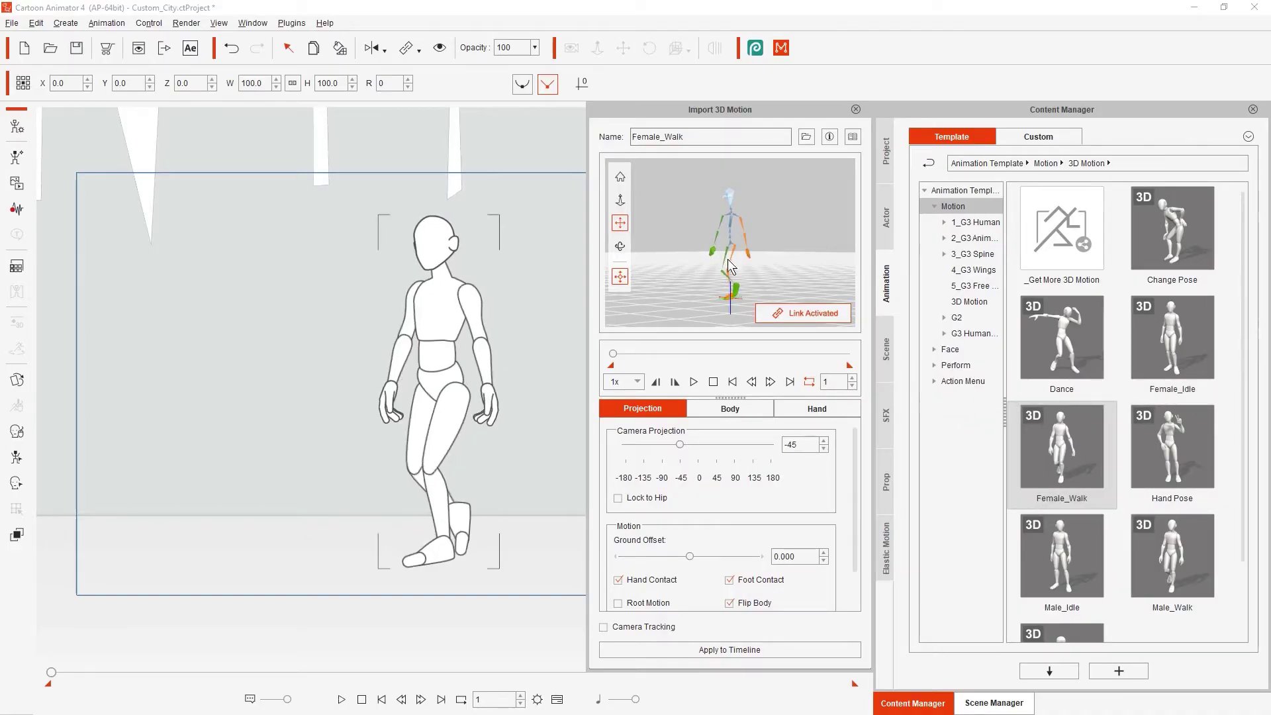
Lower then reset Ground Offset to zero, move the import panel right, and play the walk preview.
left_click_drag(691, 556, 645, 548)
double_click(645, 548)
left_click_drag(695, 109, 975, 112)
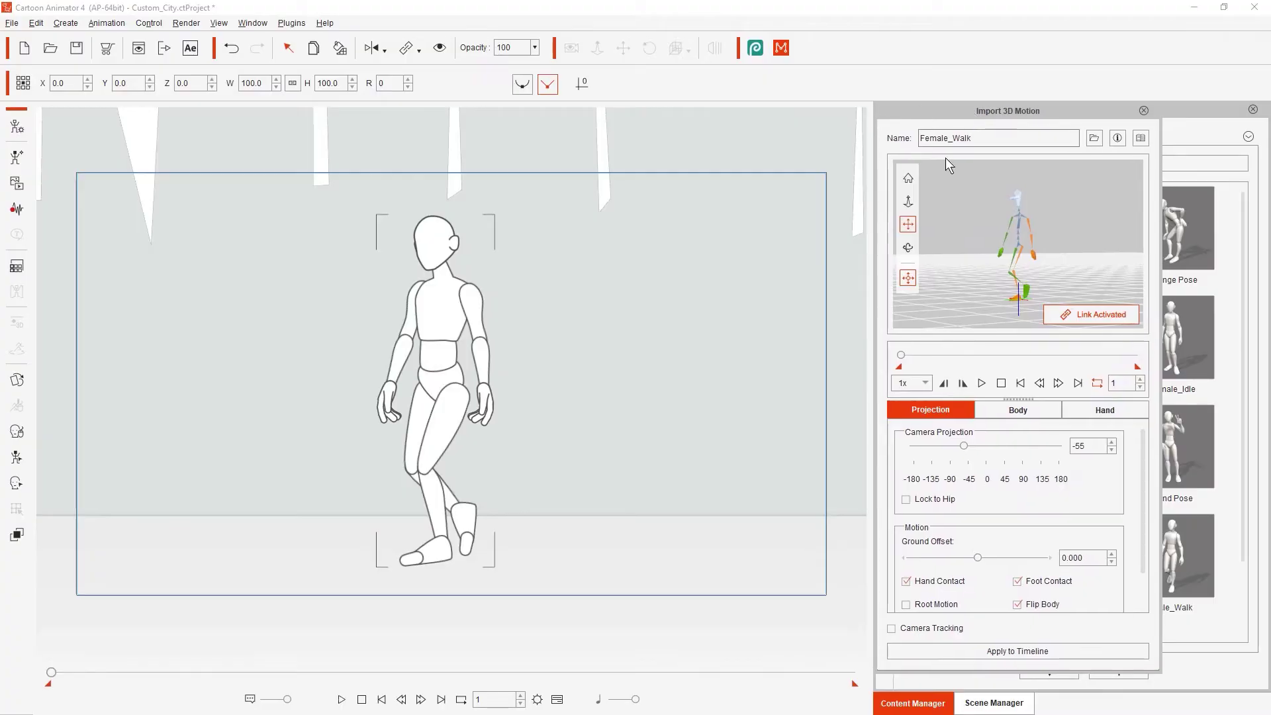
left_click(982, 383)
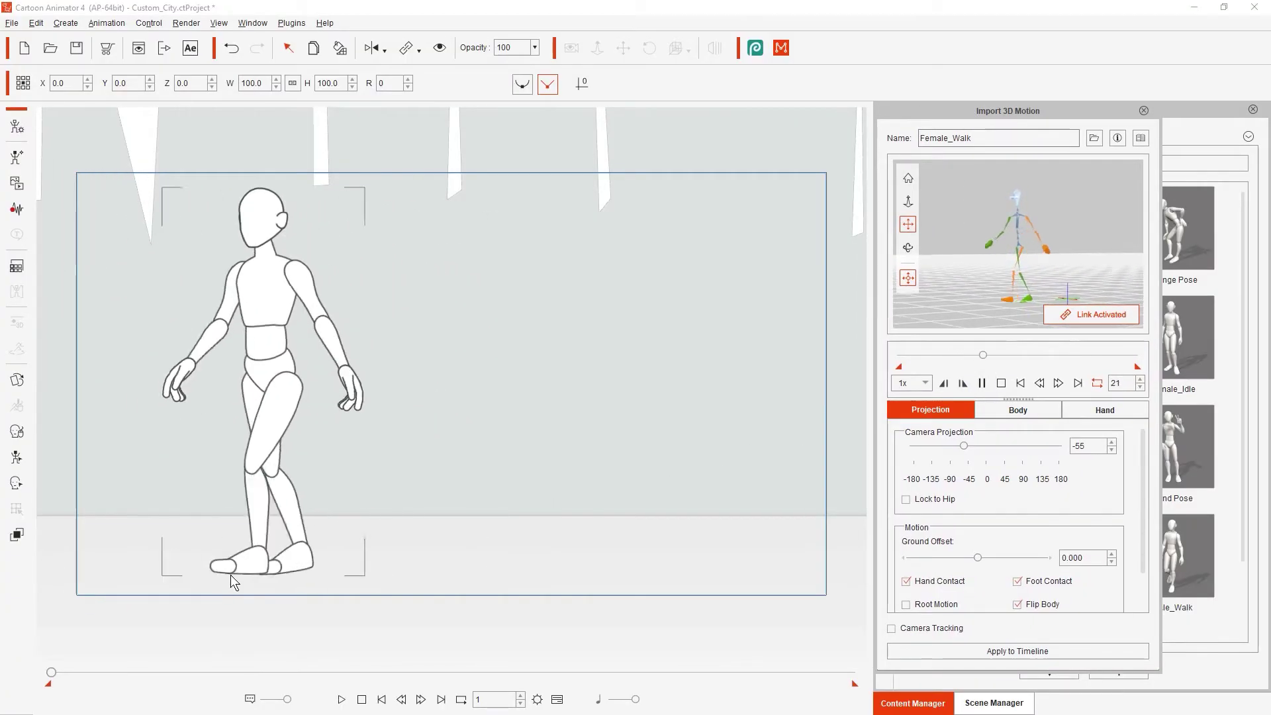
Fine-tune the walk's Camera Projection angle and toggle the Root Motion option.
mouse_move(964, 445)
left_mouse_down()
mouse_move(935, 450)
mouse_move(1050, 446)
mouse_move(967, 447)
left_mouse_up()
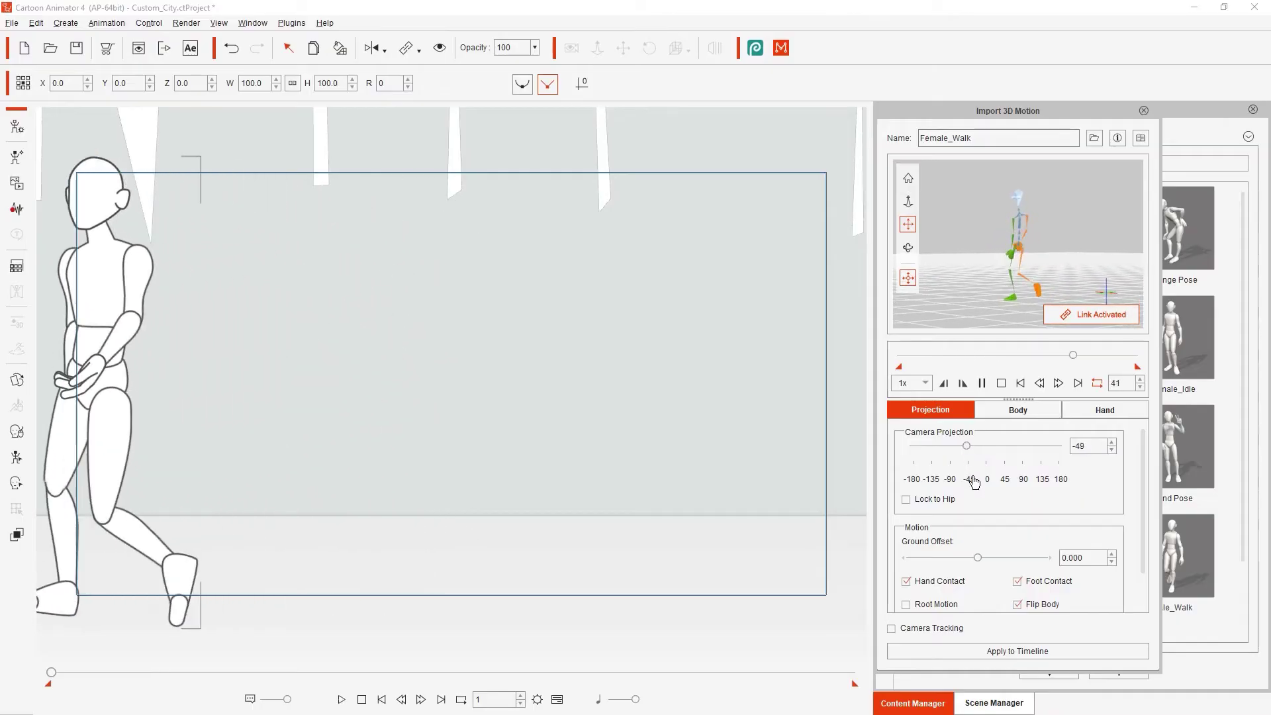
left_click_drag(1148, 484, 1139, 529)
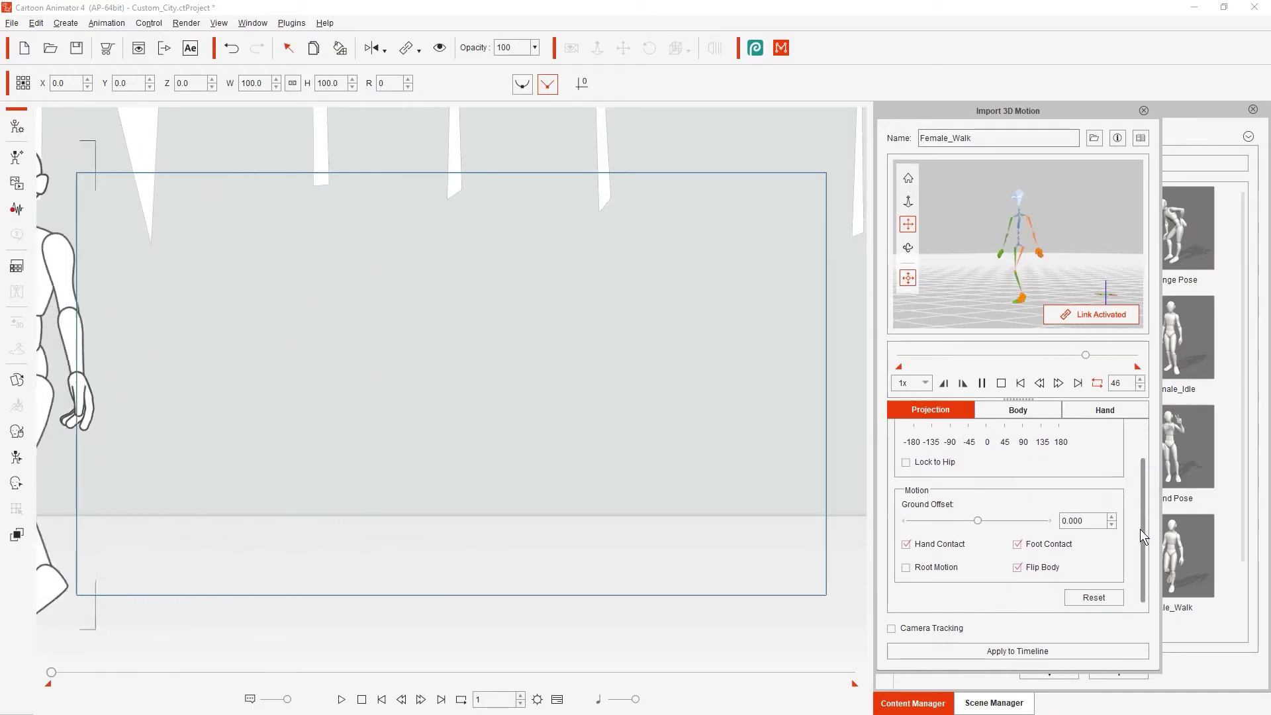
left_click(926, 567)
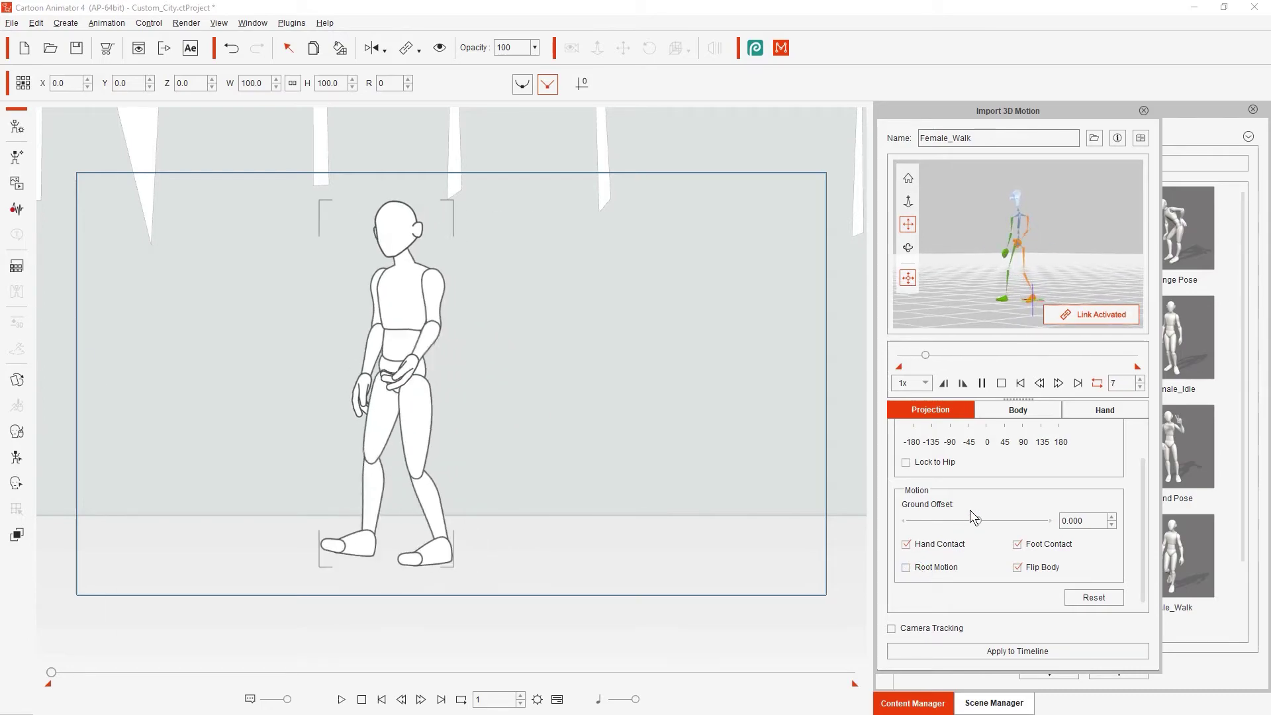
In the Body tab, toggle Enable Z Axis and drag its depth to the 600 maximum, then about 513.
left_click(1009, 412)
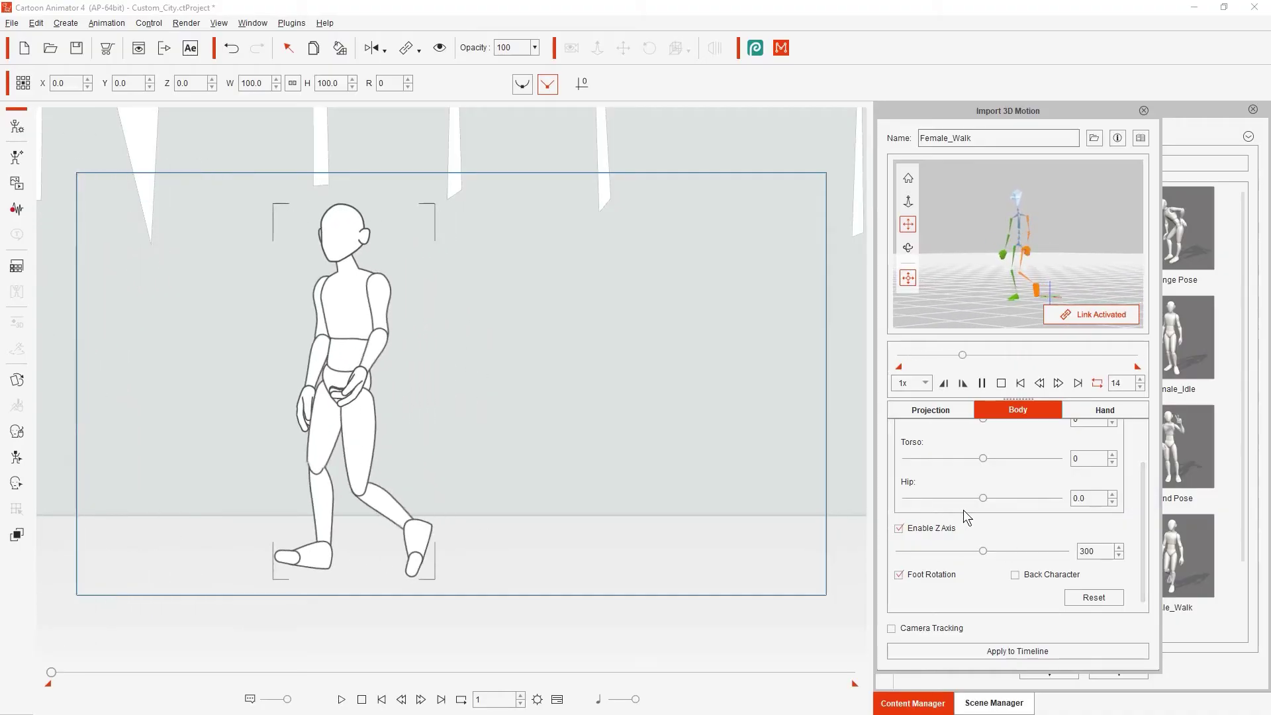
left_click(899, 528)
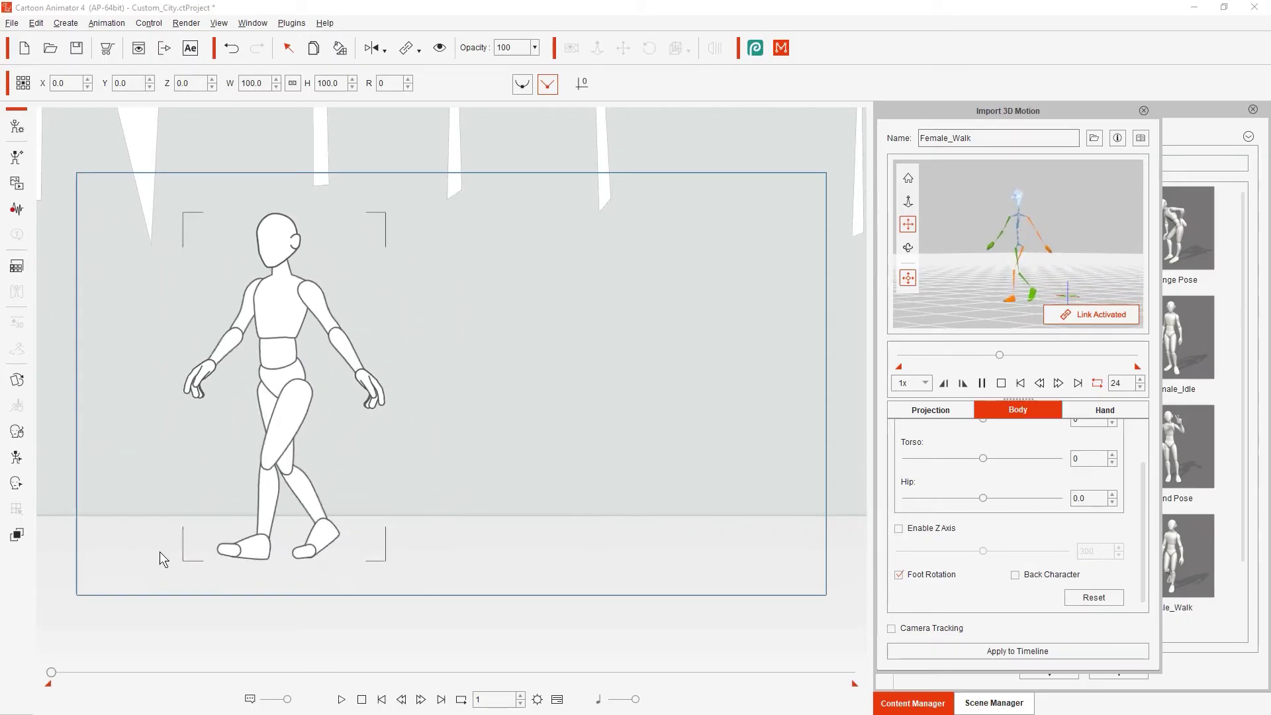
left_click(899, 528)
left_click(991, 550)
left_click_drag(1002, 550, 1075, 552)
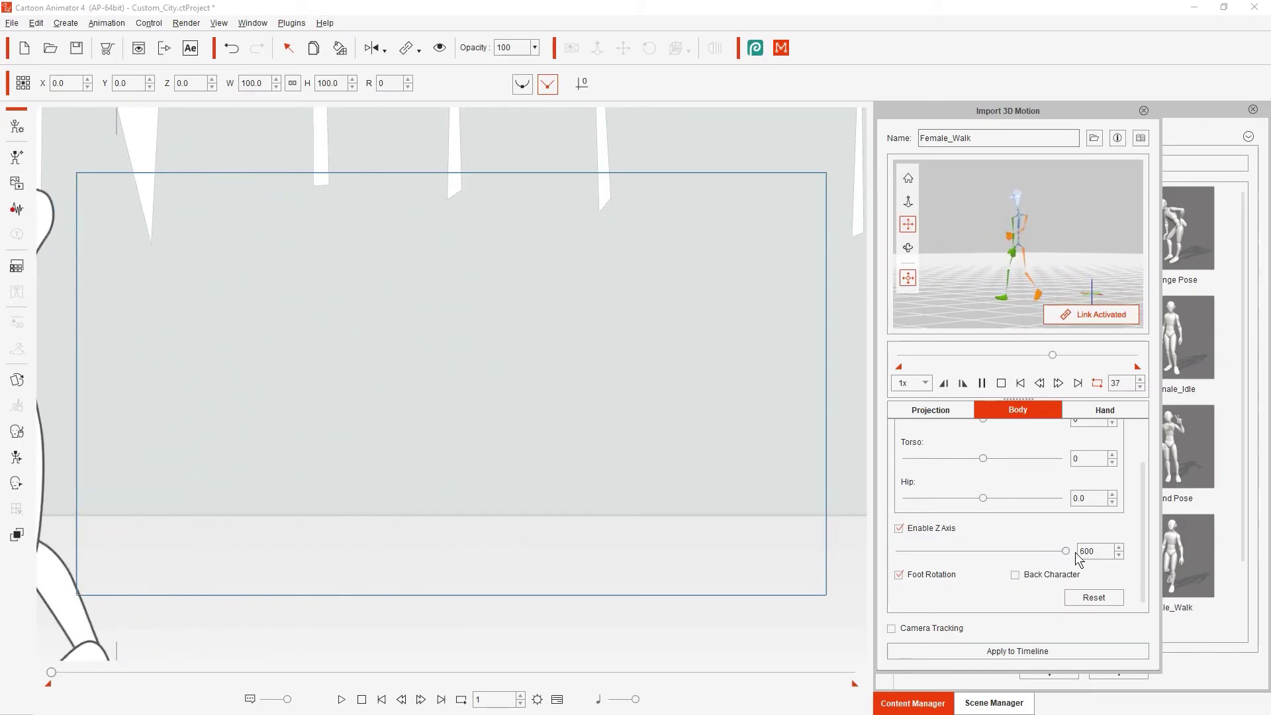
left_click_drag(1062, 550, 880, 554)
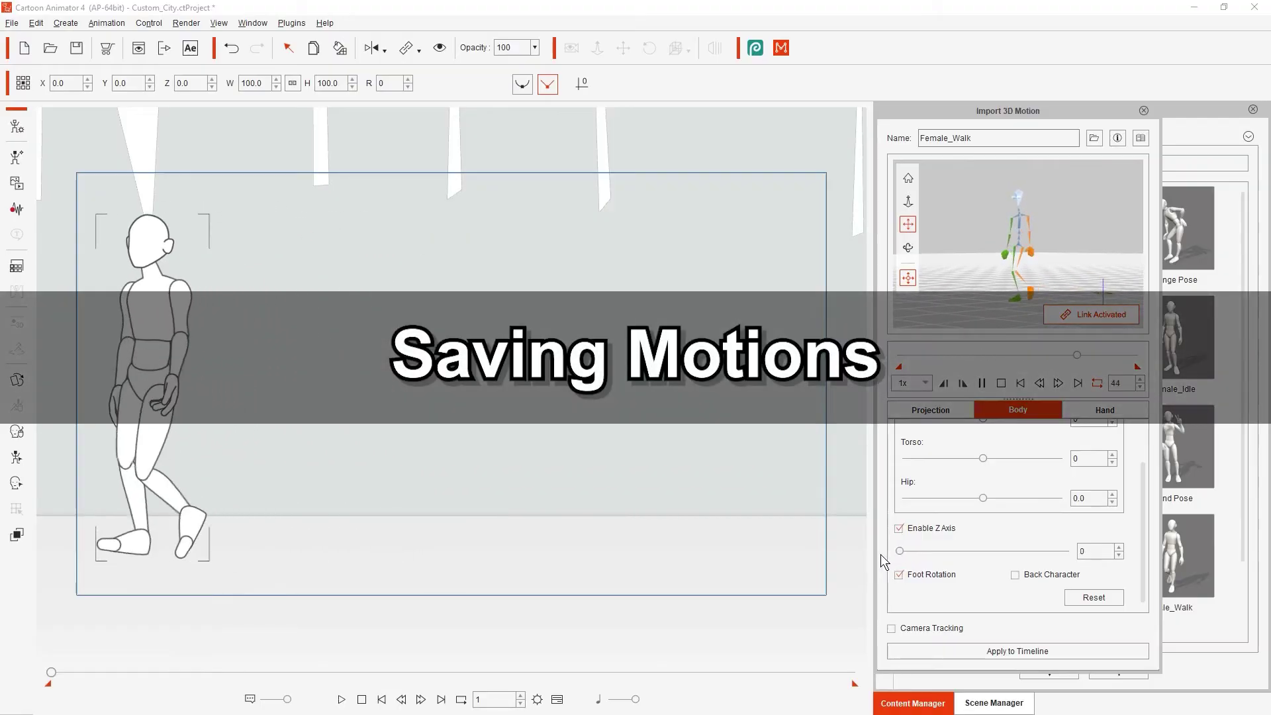
Uncheck Enable Z Axis and apply the Female_Walk motion to the timeline.
left_click(904, 530)
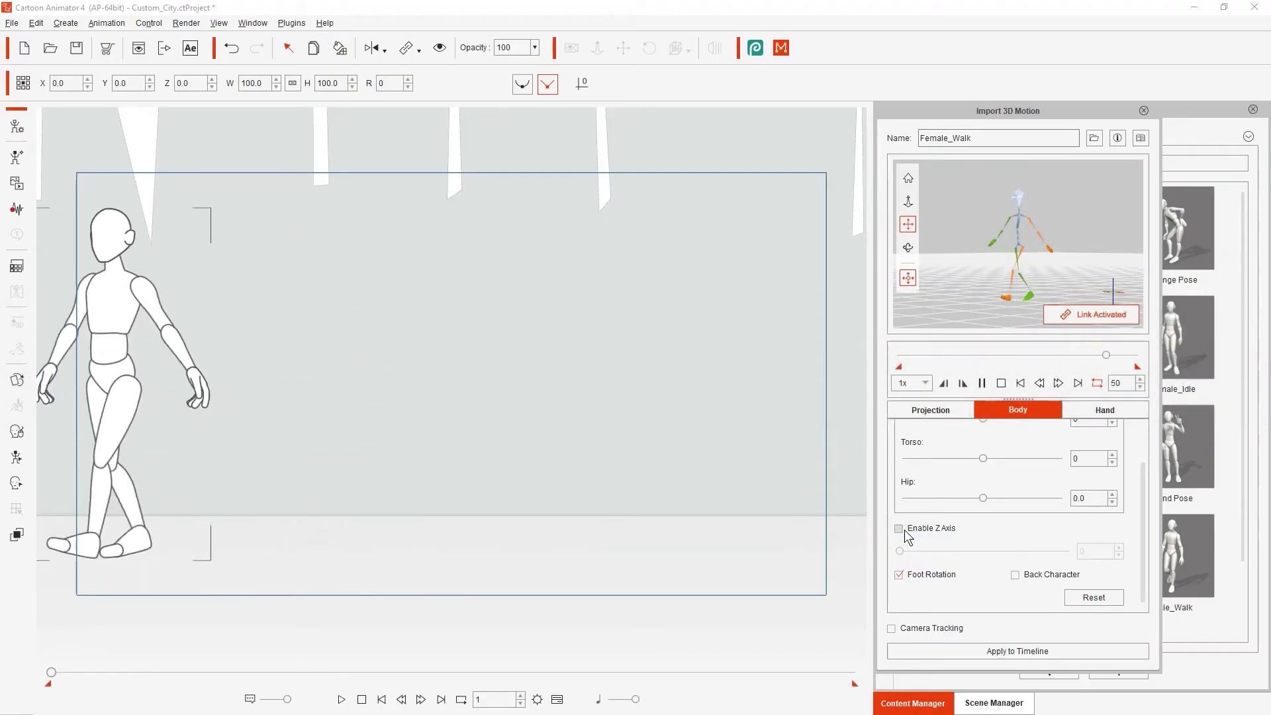
left_click(951, 646)
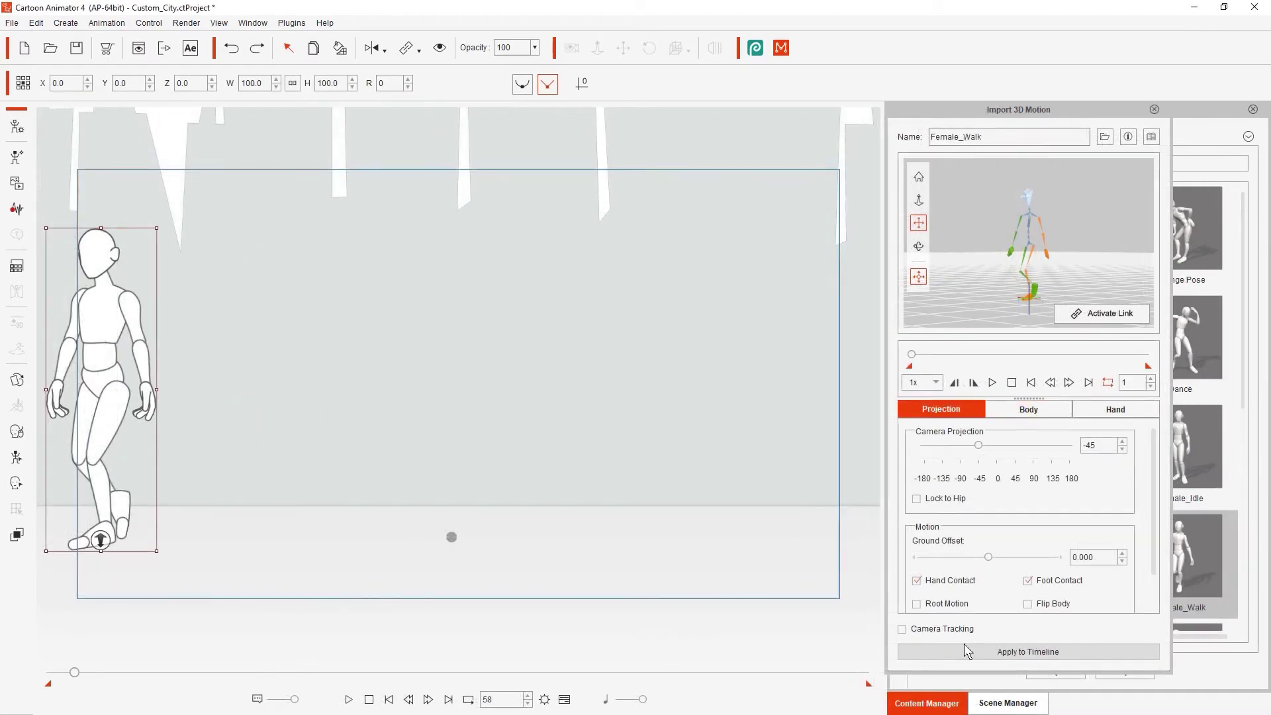
Show the Timeline, activate the 3D motion link, and set the walk preview to its frame-58 end.
left_click(564, 700)
mouse_move(537, 611)
left_mouse_down()
mouse_move(151, 606)
mouse_move(534, 610)
left_mouse_up()
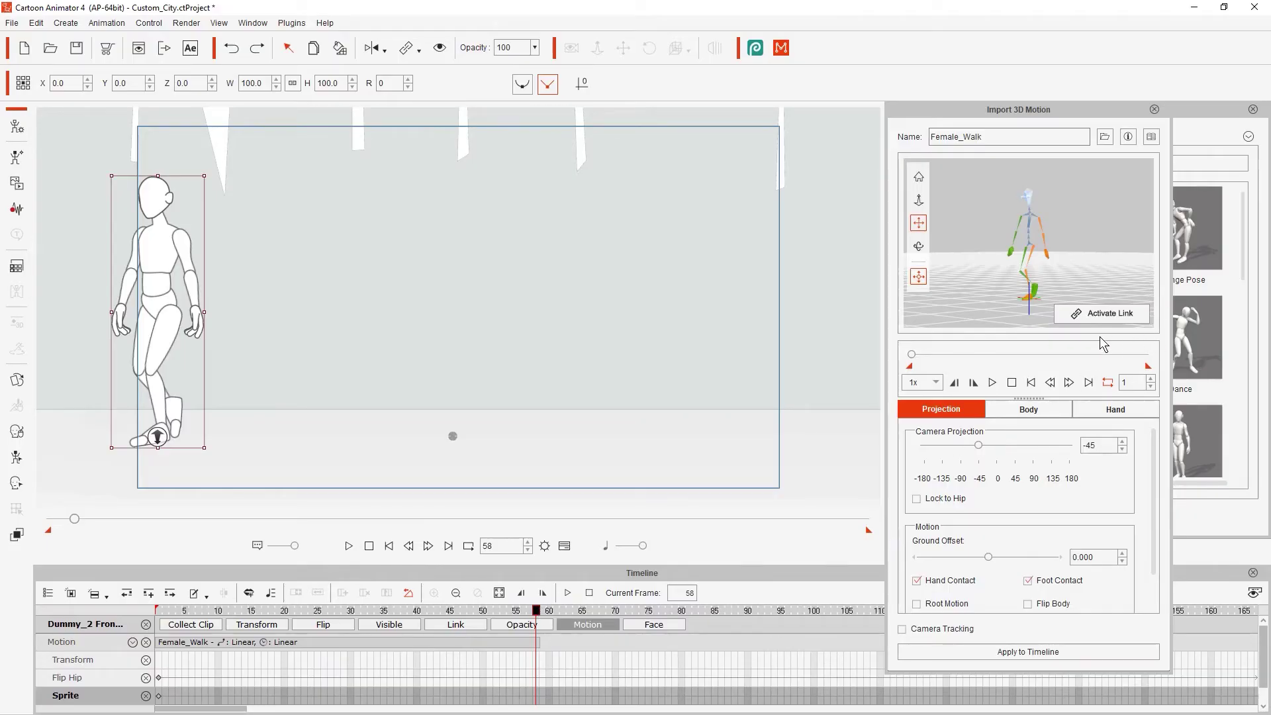
left_click(1095, 317)
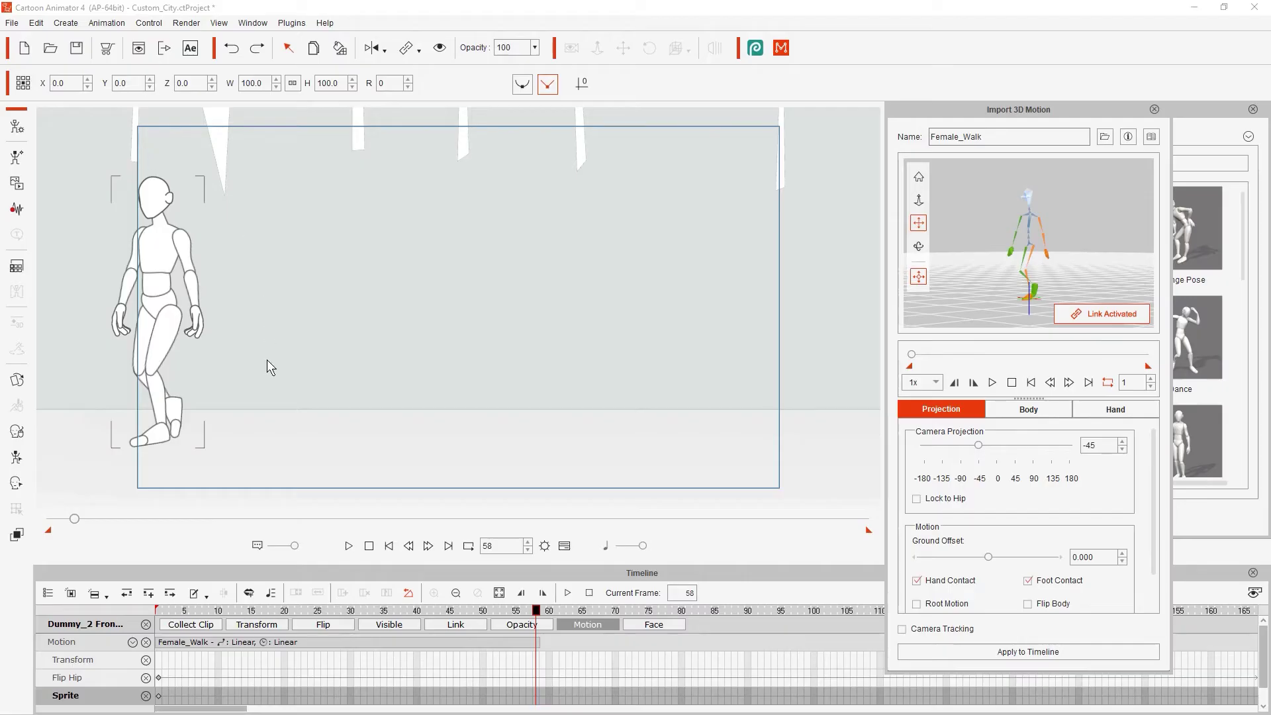
left_click_drag(535, 610, 198, 610)
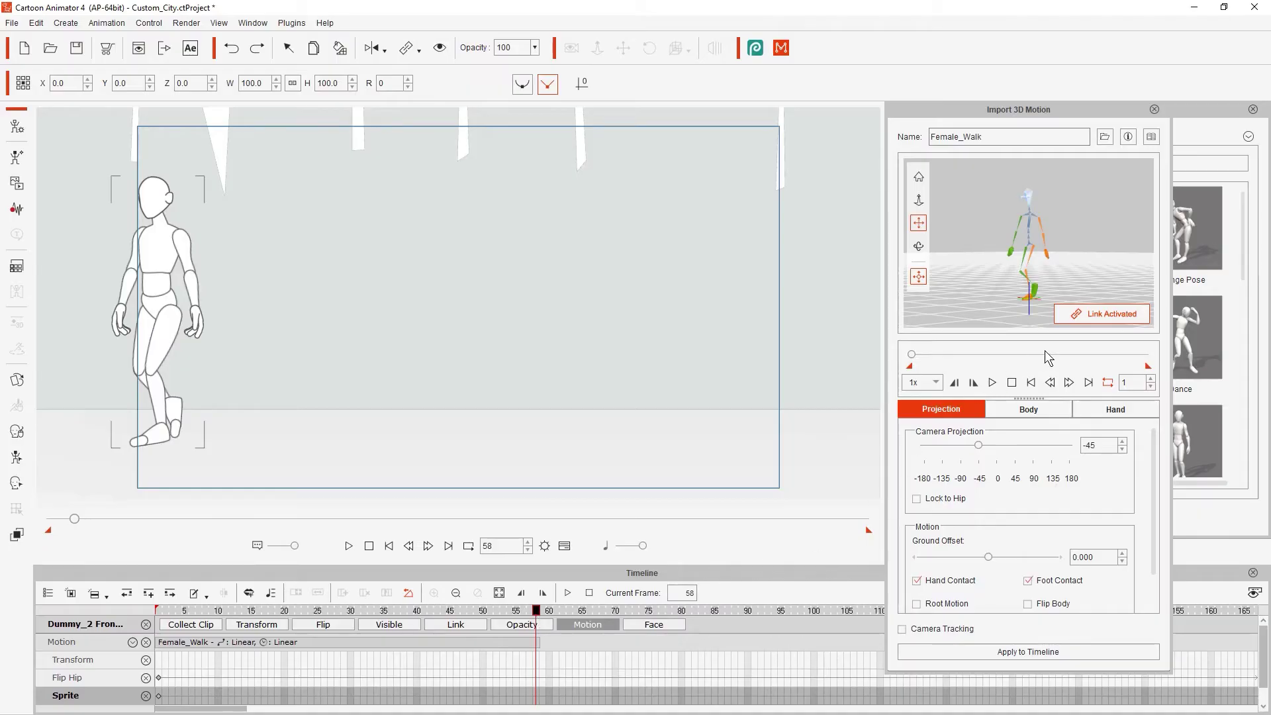
left_click_drag(911, 355, 883, 356)
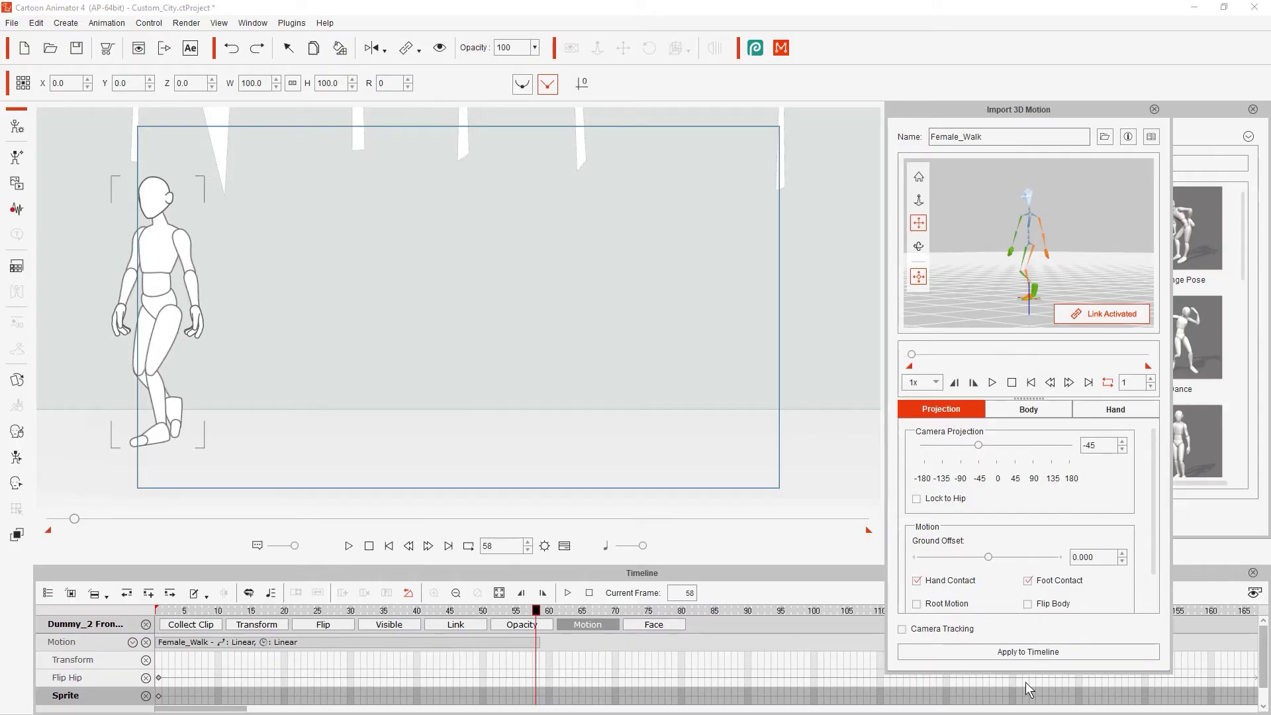
Add a second Female_Walk clip at frame 58, scrub to frame 70, then return to frame 1.
left_click(1110, 654)
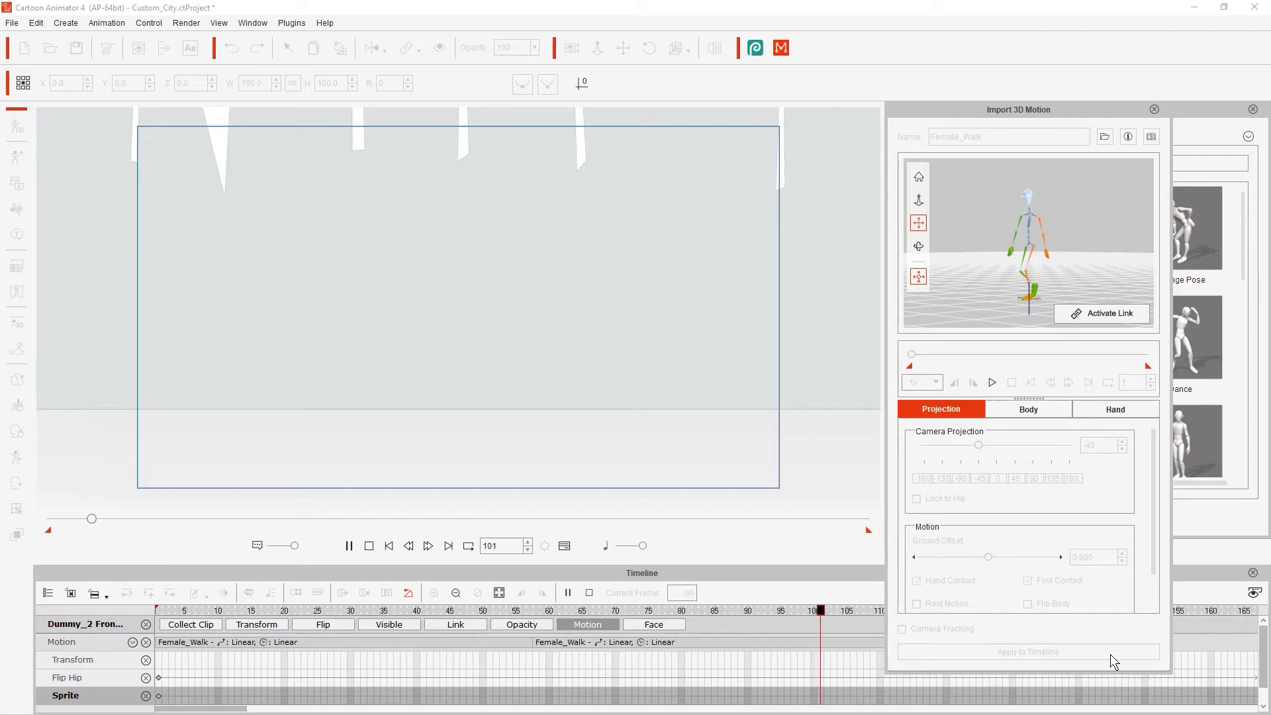
left_click(387, 547)
left_click_drag(161, 612, 875, 637)
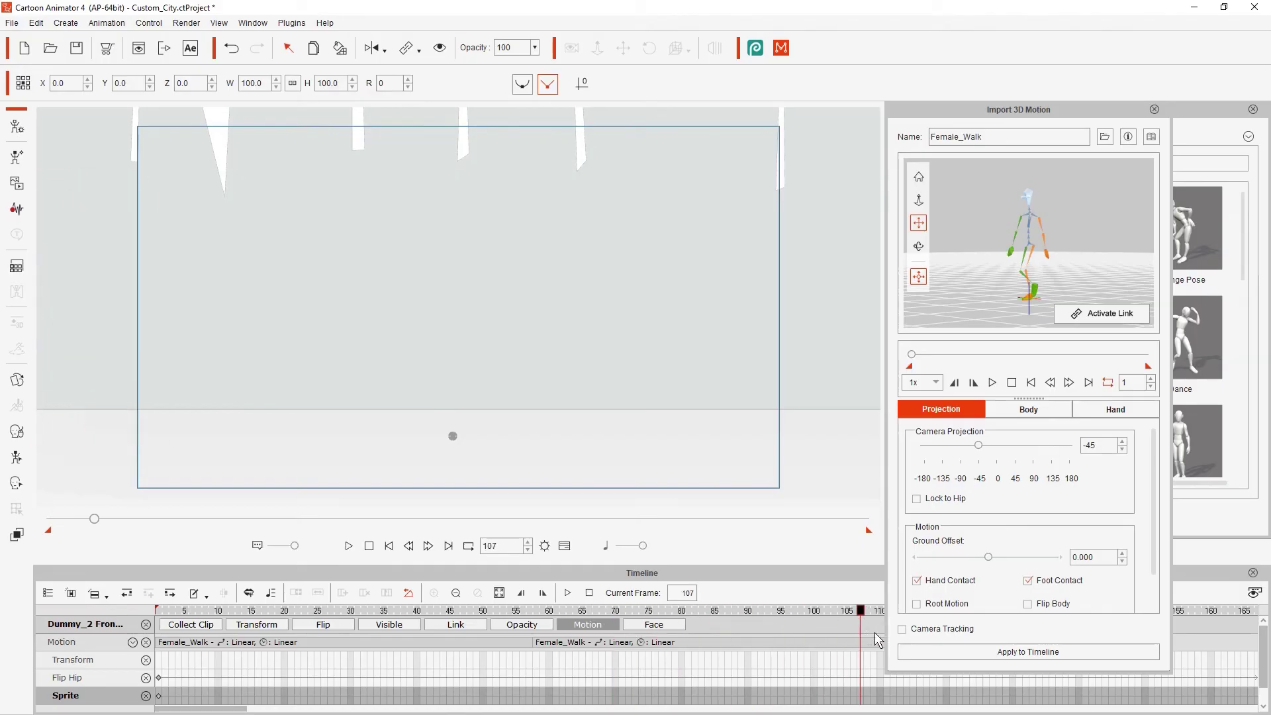
left_click(388, 546)
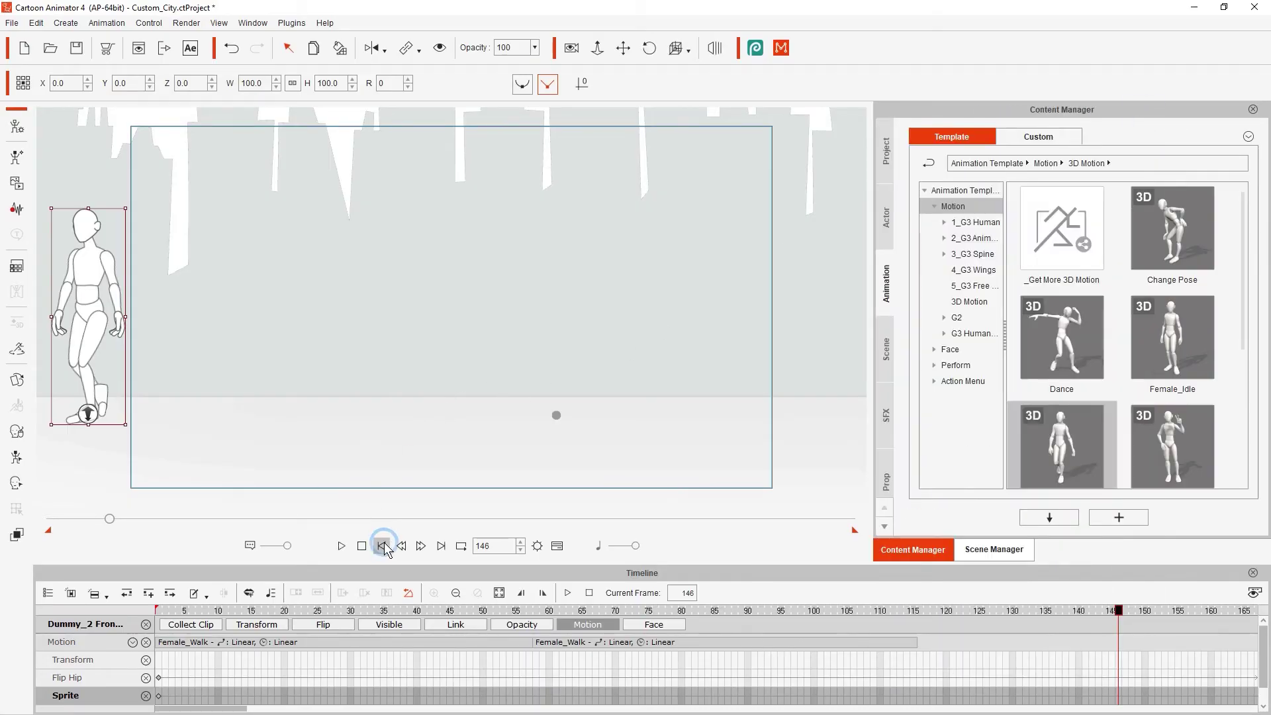
left_click(383, 546)
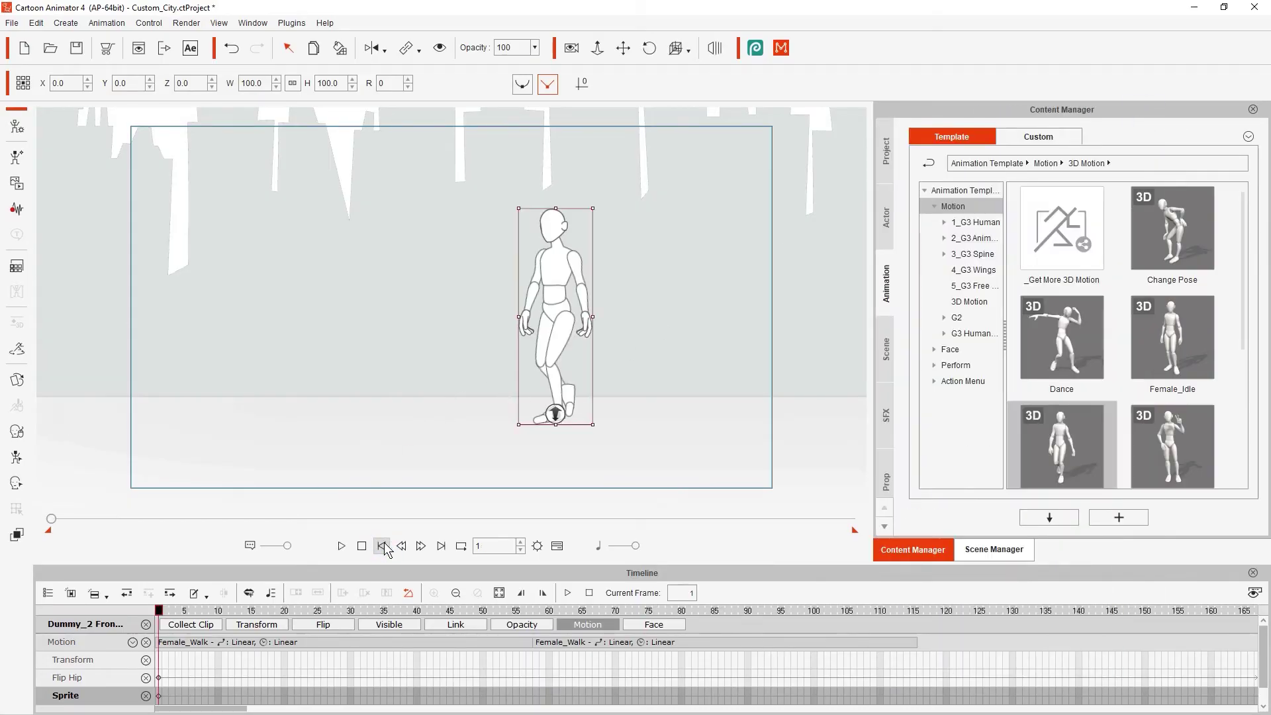
Reveal the Facial Clip track with its two Female_Walk clips, scrub to frame 89, then rewind.
left_click(662, 626)
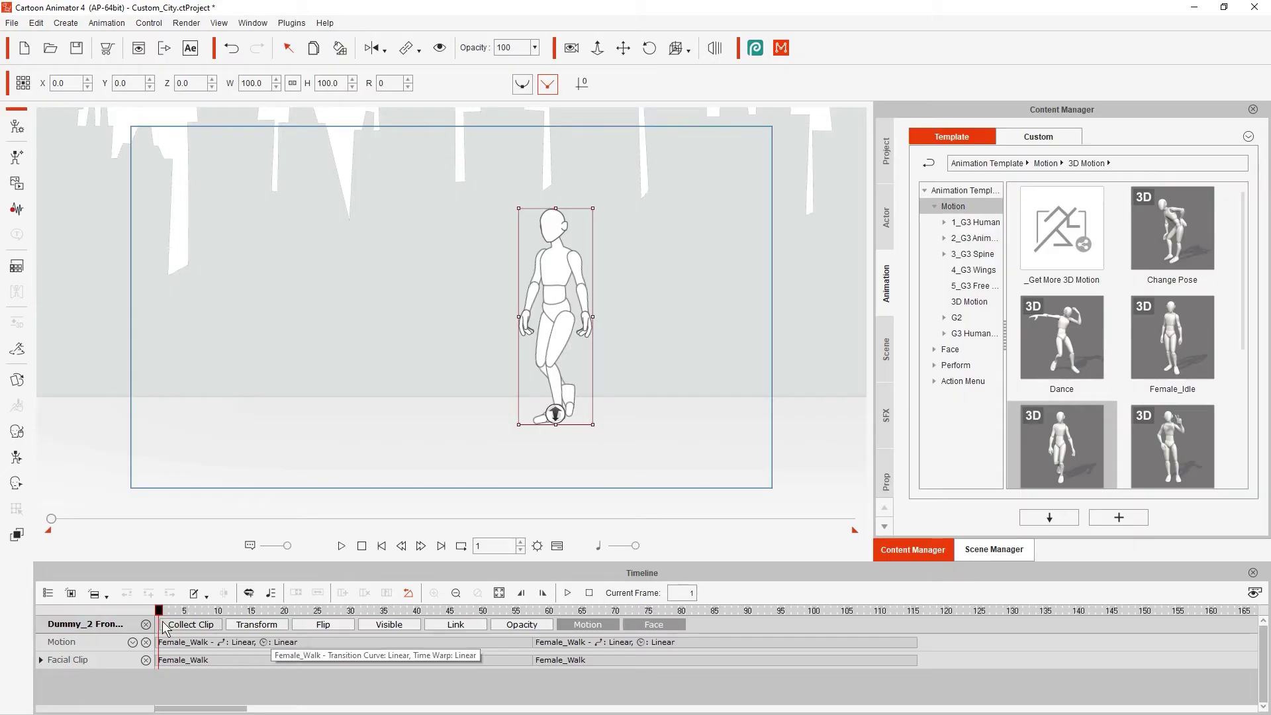
left_click_drag(159, 615, 913, 598)
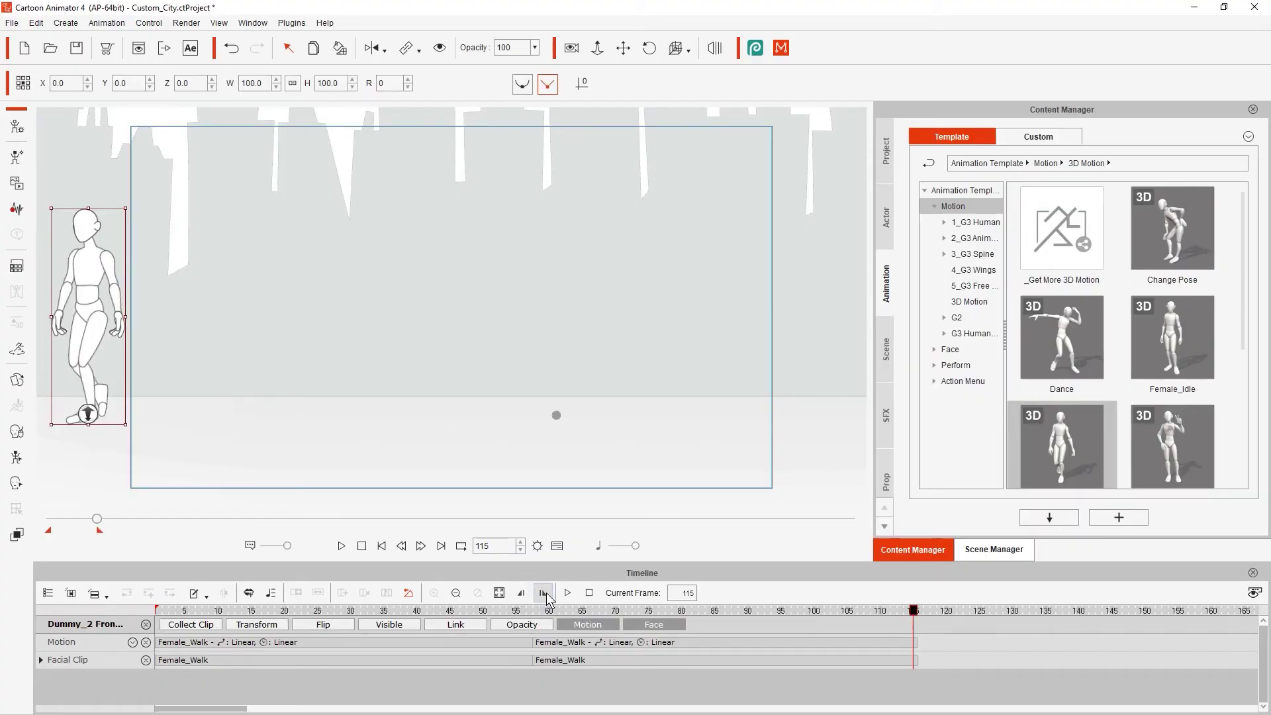
left_click(382, 546)
Save the current walk animation into Custom > Perform as 'Walk' and capture its stage thumbnail.
left_click(1038, 137)
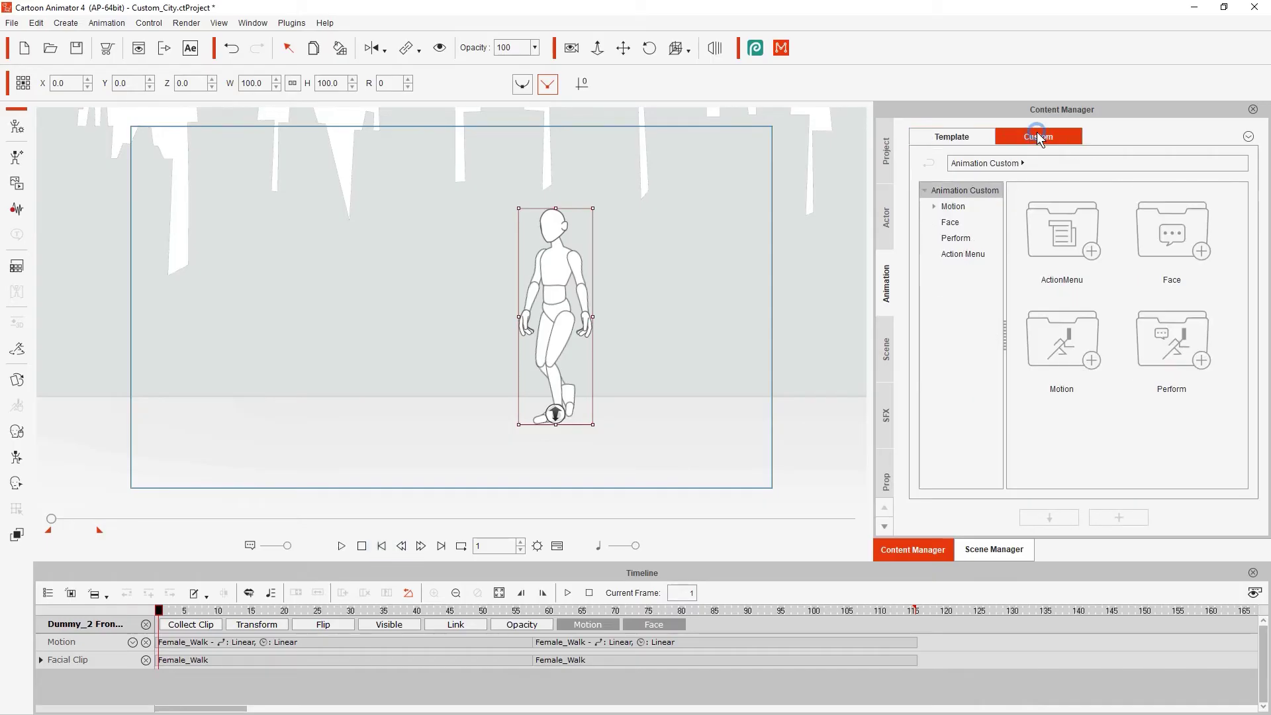
double_click(1165, 350)
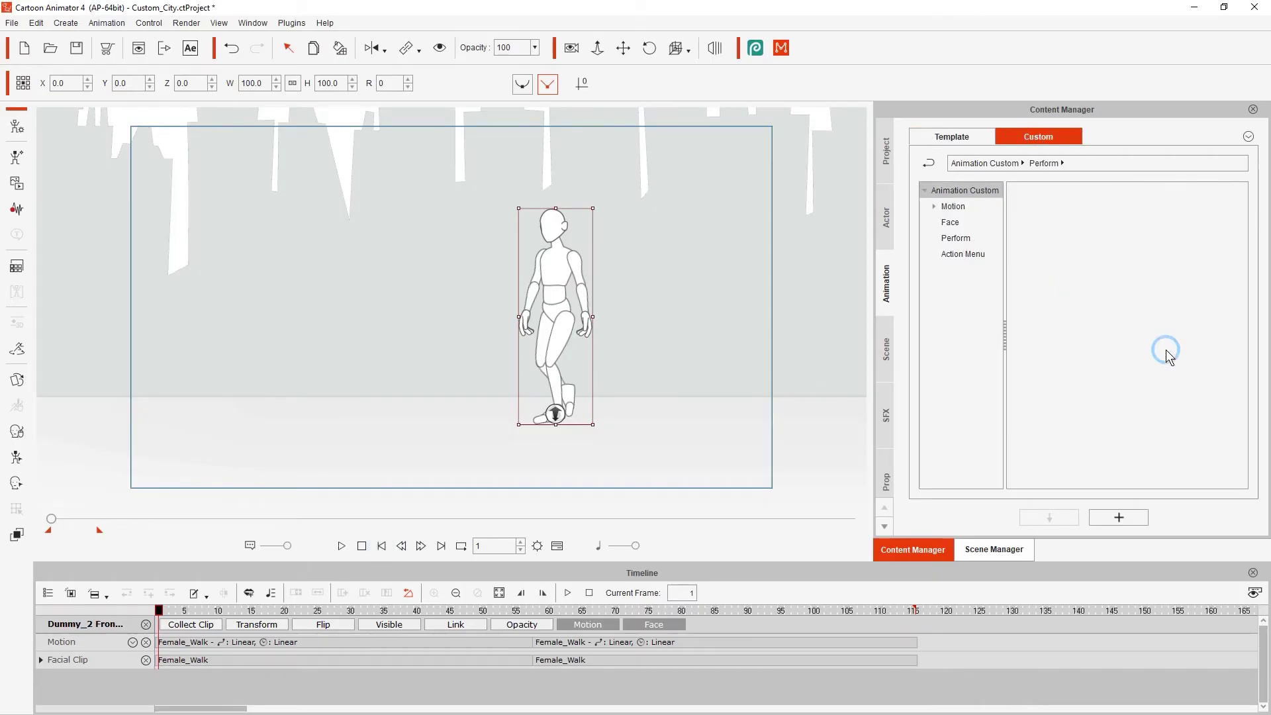
left_click(1113, 519)
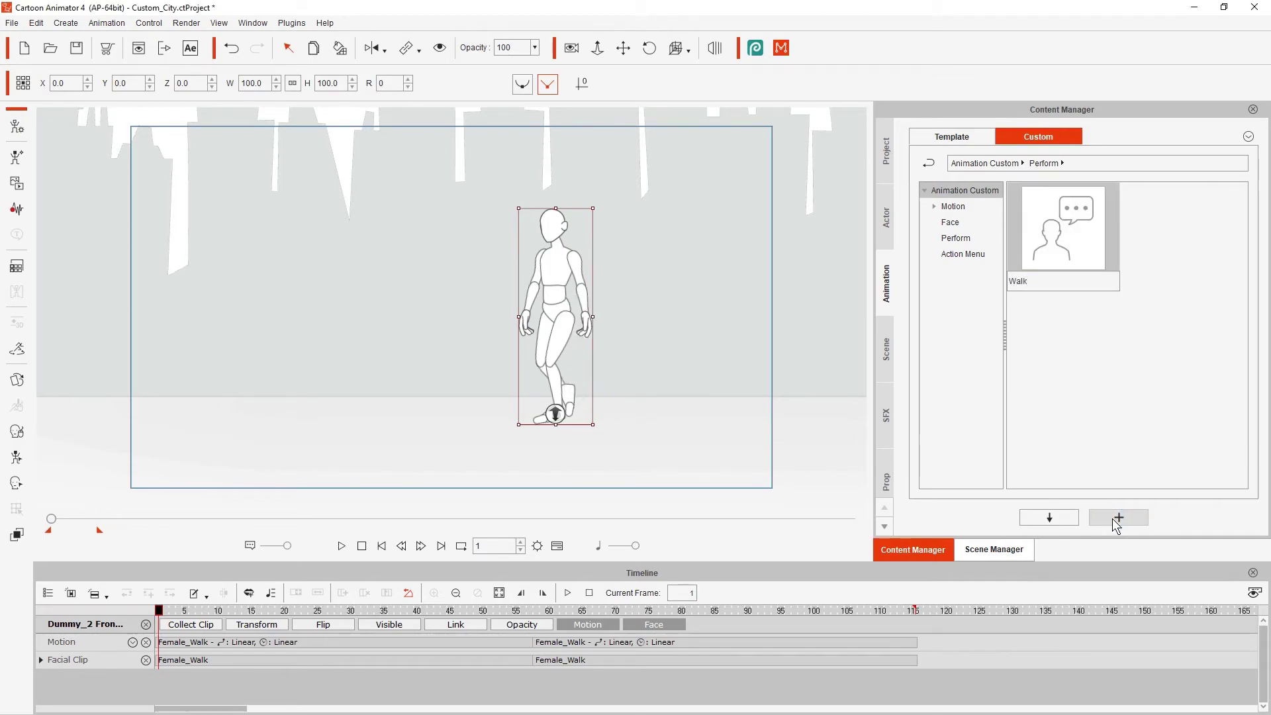
right_click(1090, 216)
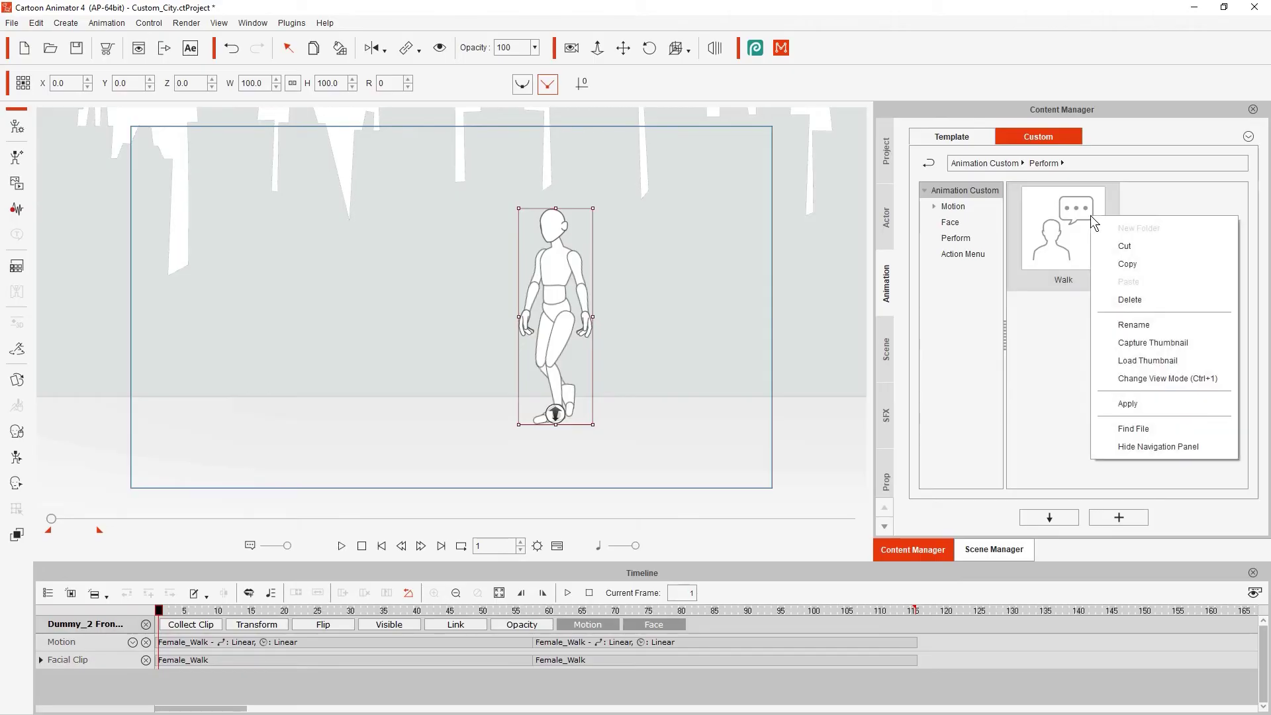
left_click(1153, 342)
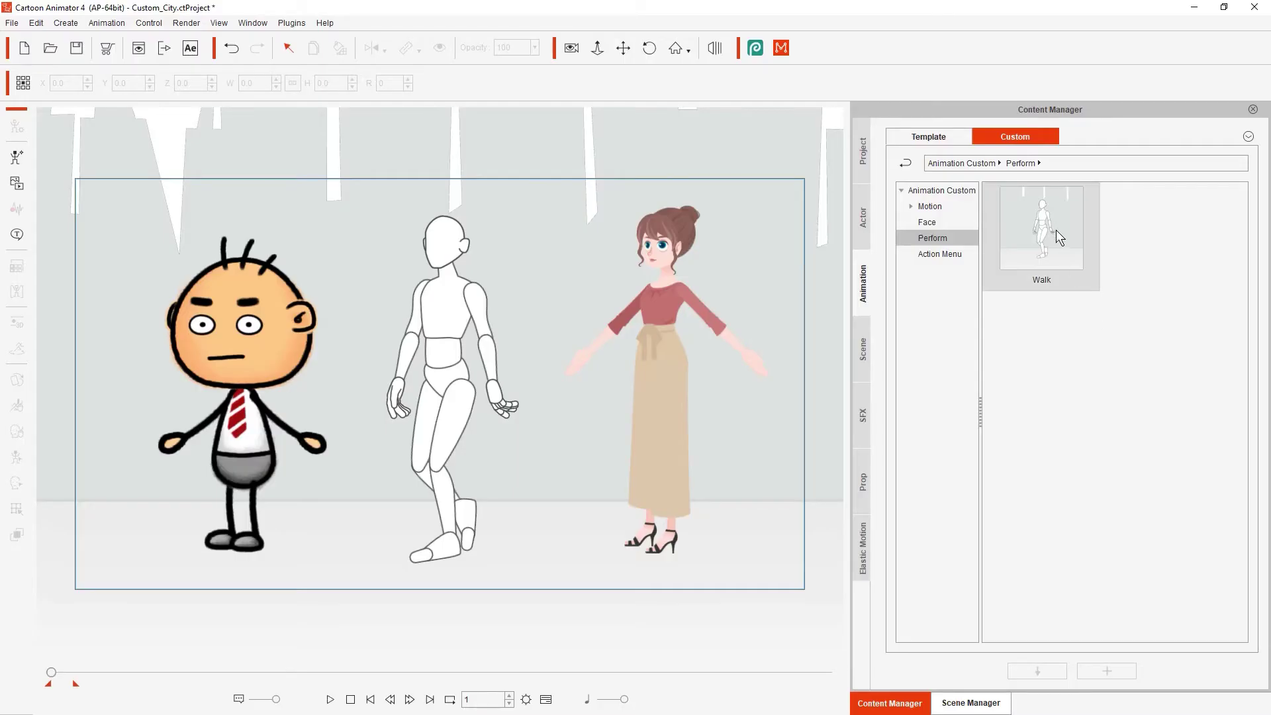
Apply the Walk perform to the woman and play the scene to watch her walk.
left_click_drag(1055, 229, 212, 309)
left_click(331, 699)
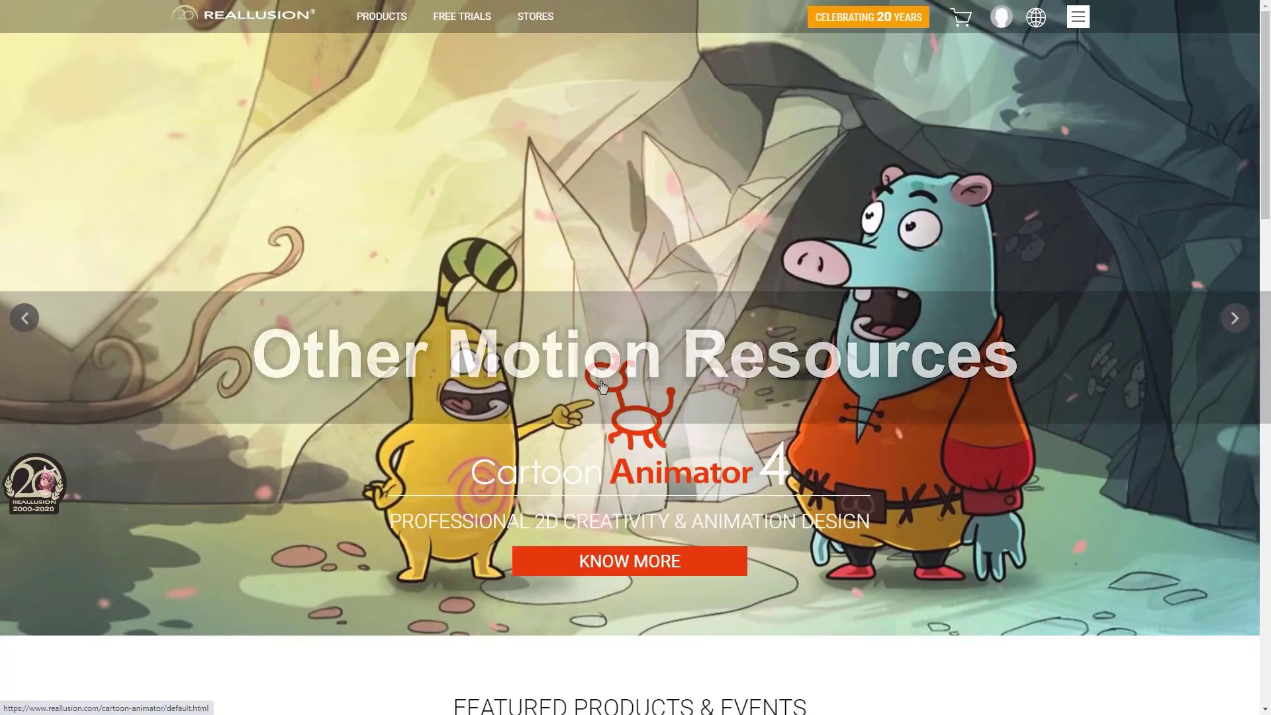
Preview the Iconic Hero Motions pack, then download Mixamo's Backflip and toggle it for export.
mouse_move(535, 17)
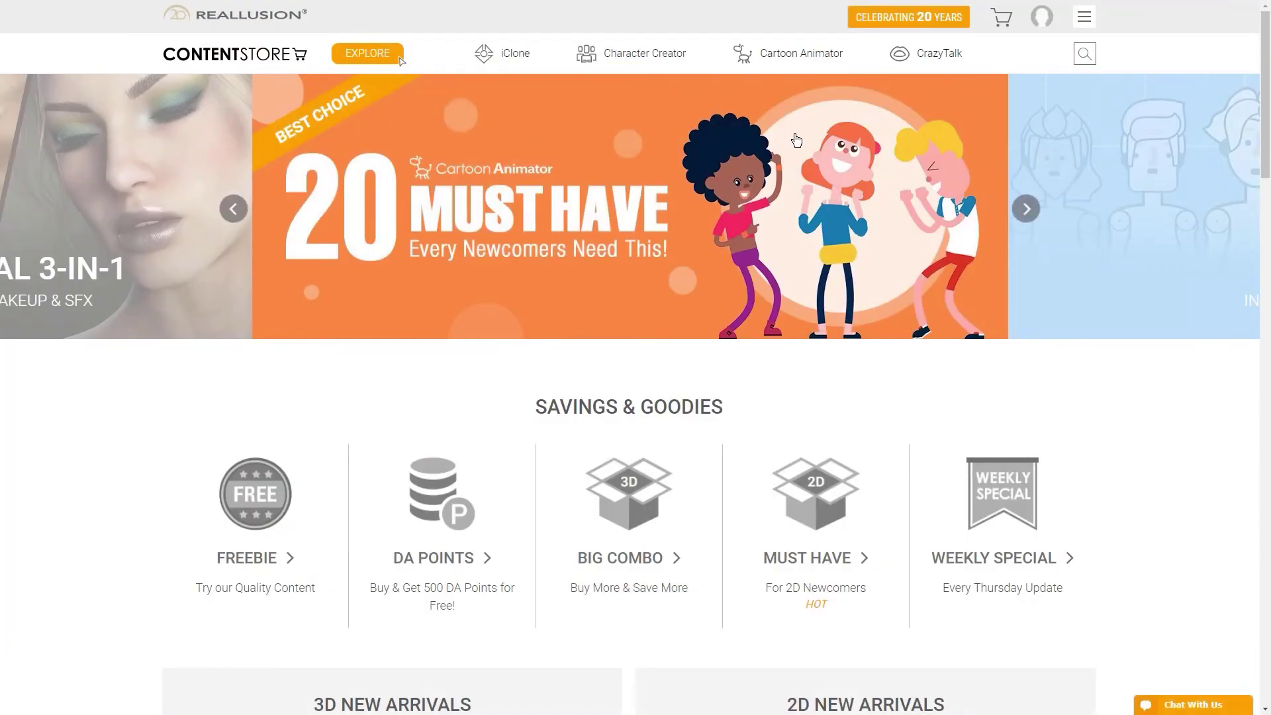
mouse_move(816, 57)
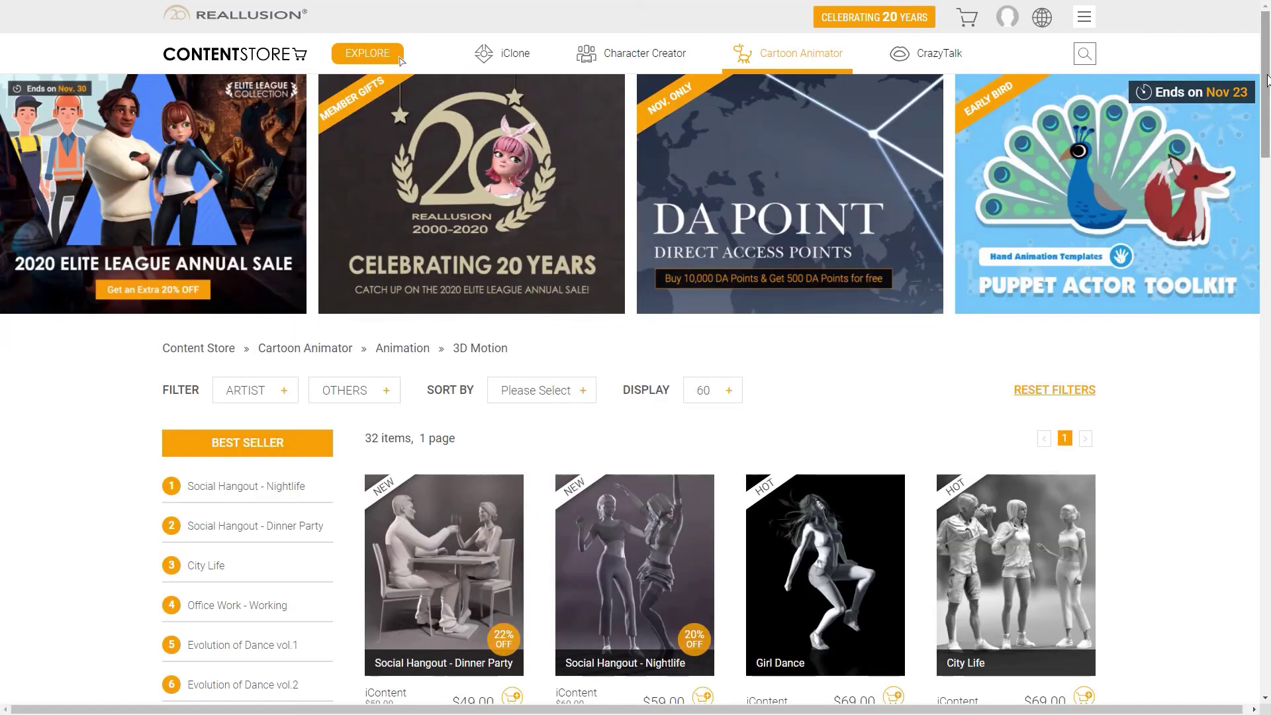
left_click_drag(1266, 80, 1269, 213)
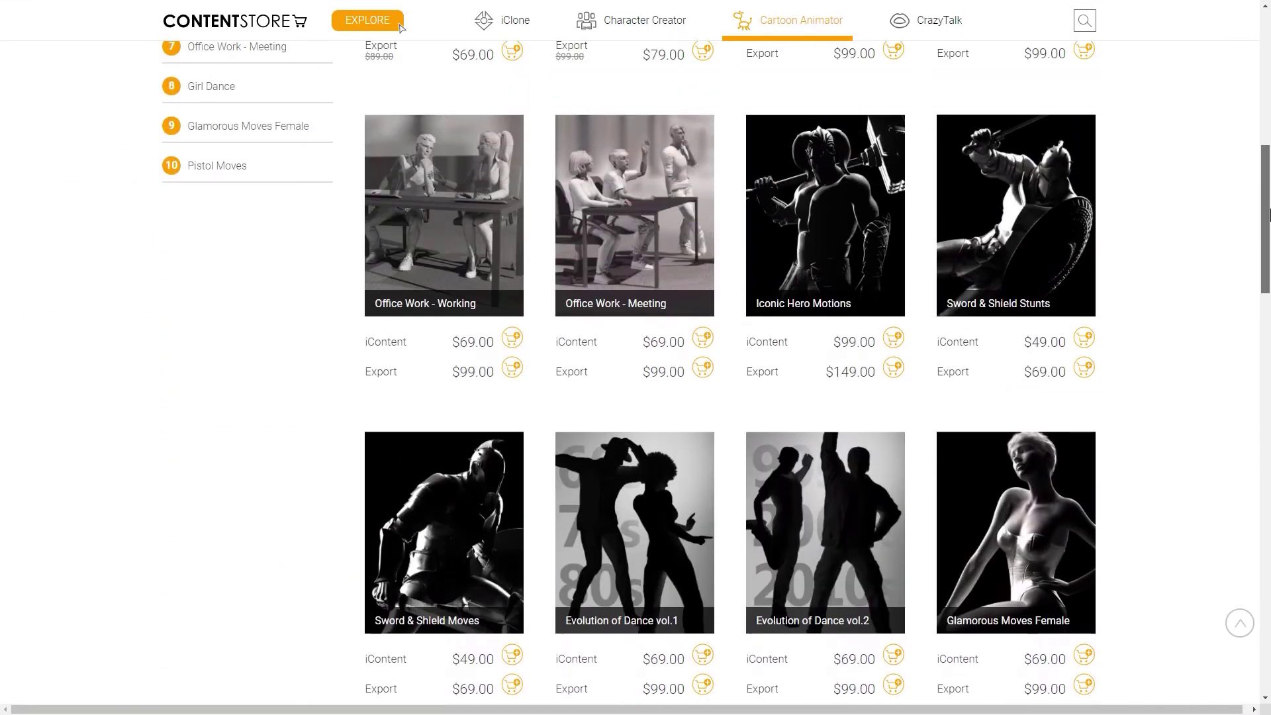
left_click(821, 278)
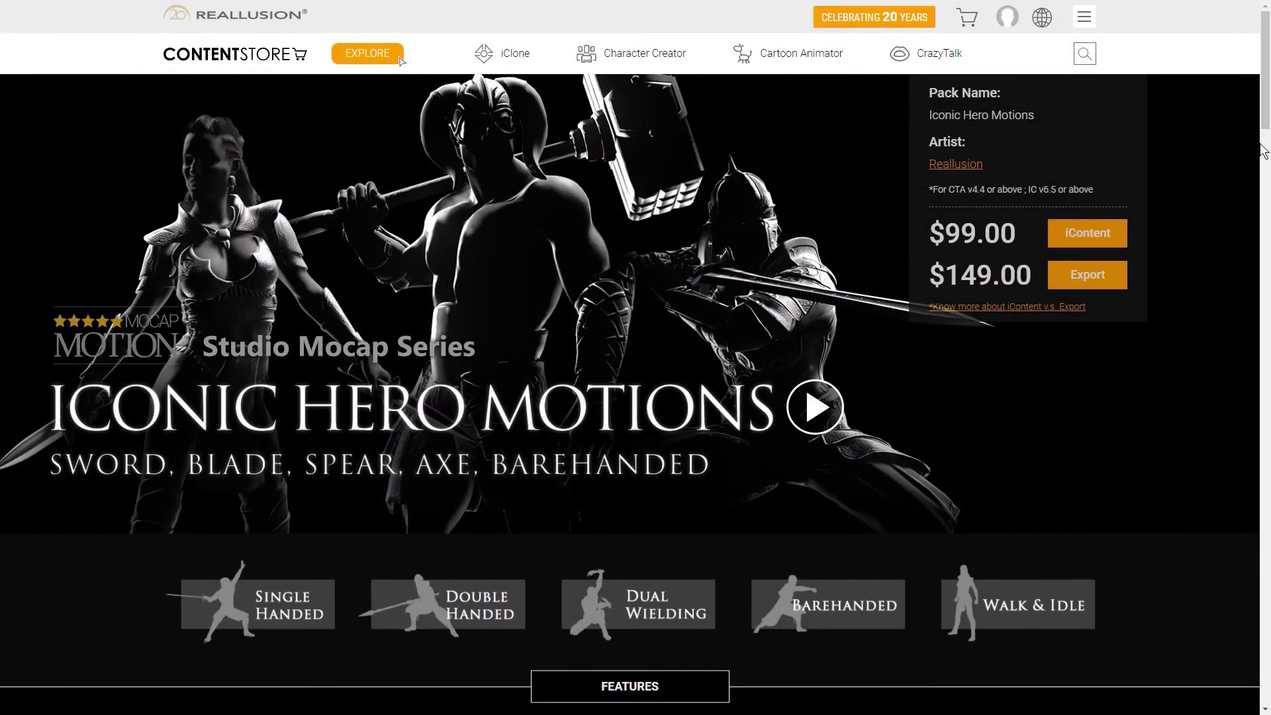
left_click(818, 405)
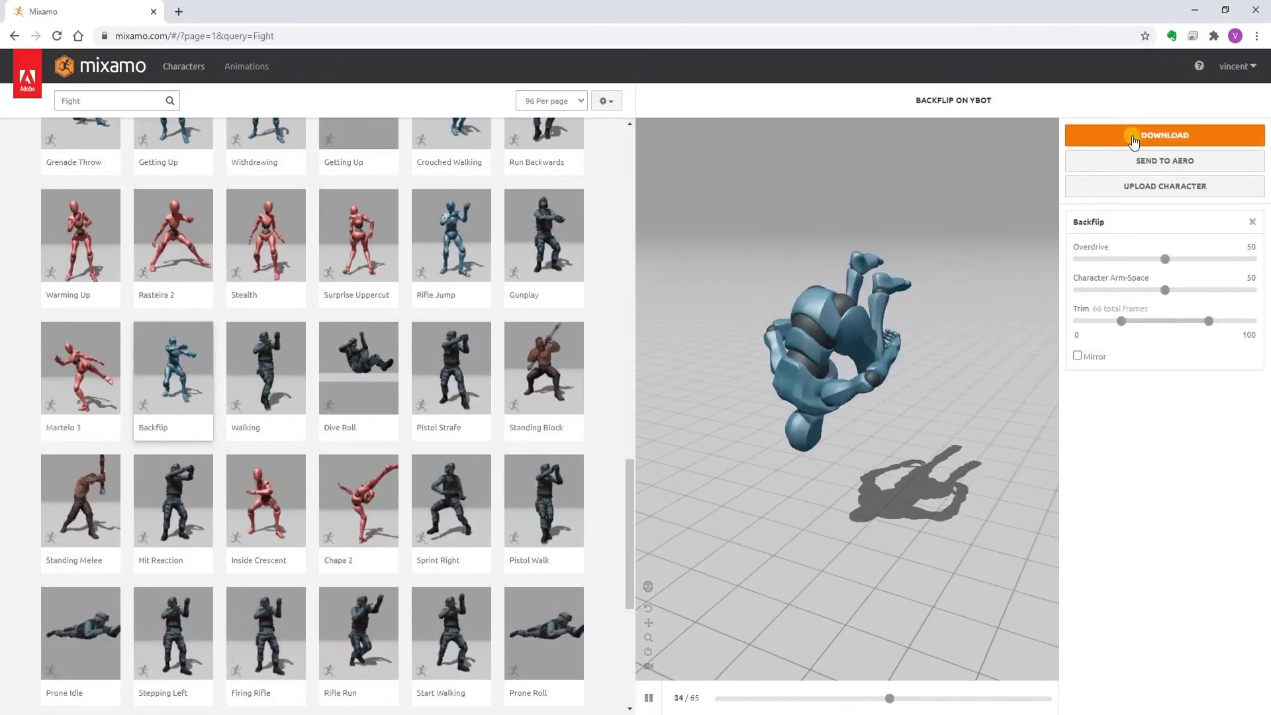
left_click(1196, 135)
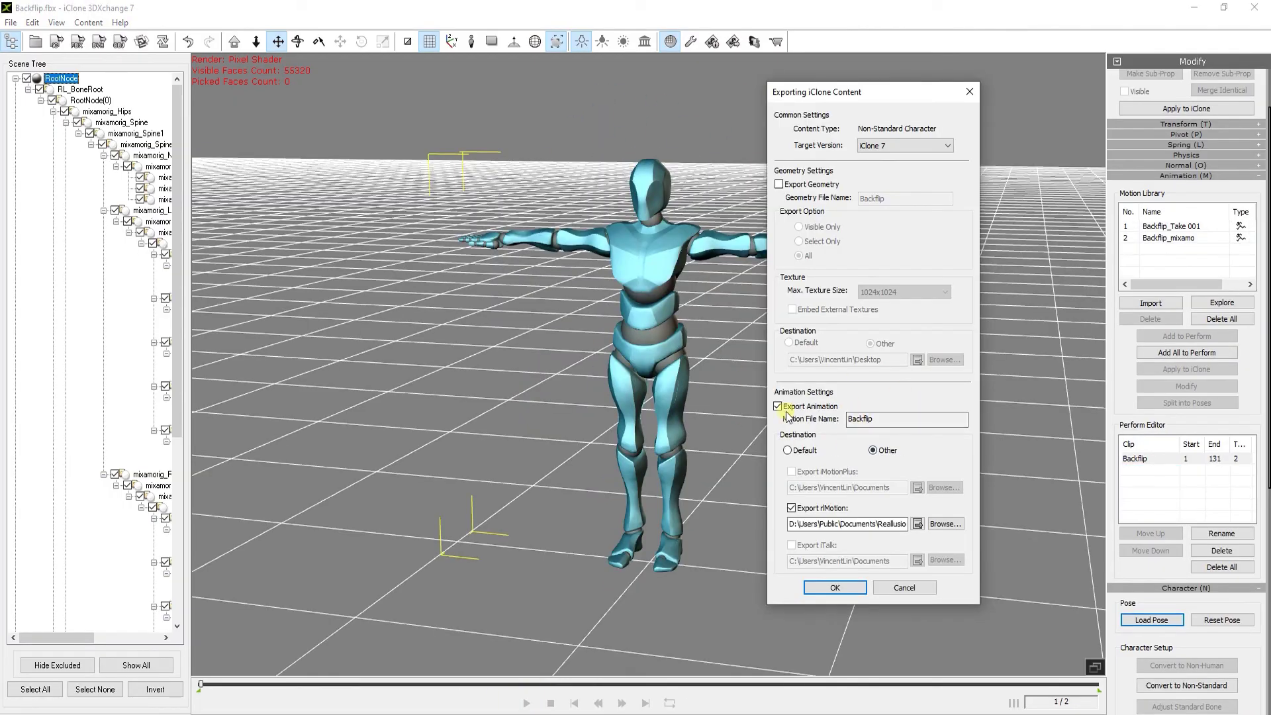
left_click(778, 406)
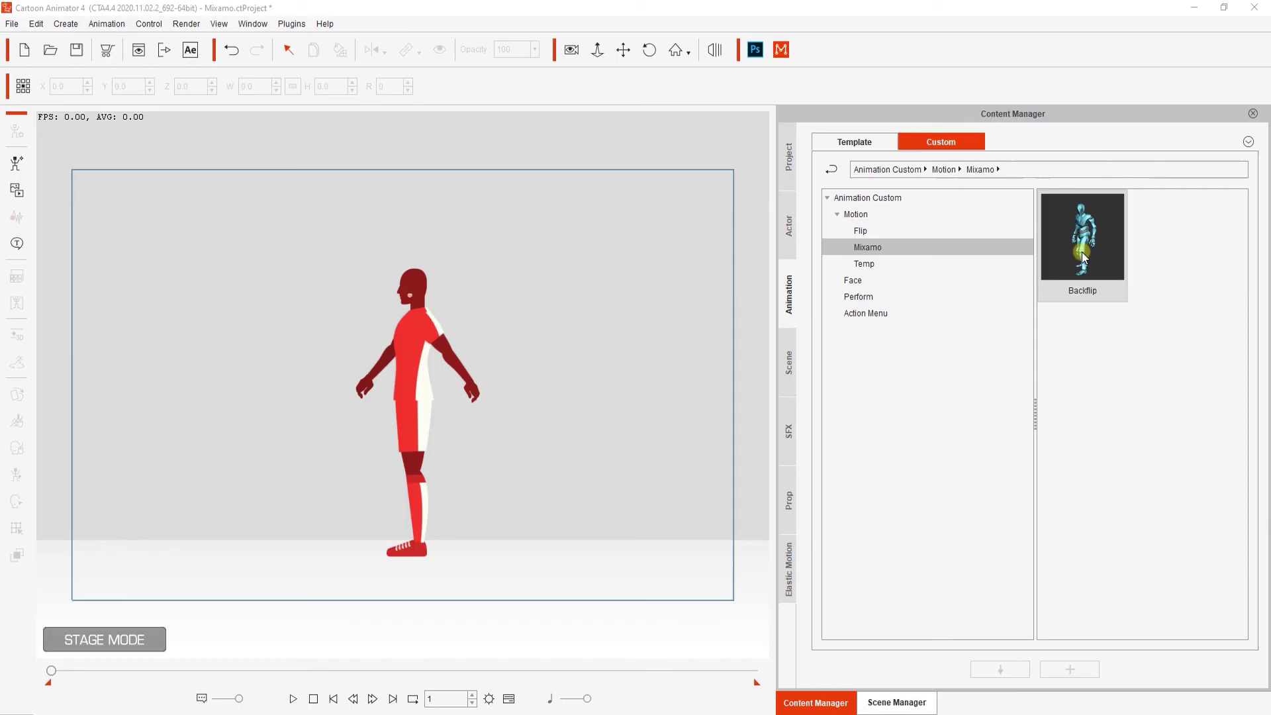
Apply Backflip to the red character with -90 side-view projection, then preview and rewind it.
left_click_drag(1082, 236, 419, 390)
left_click(818, 462)
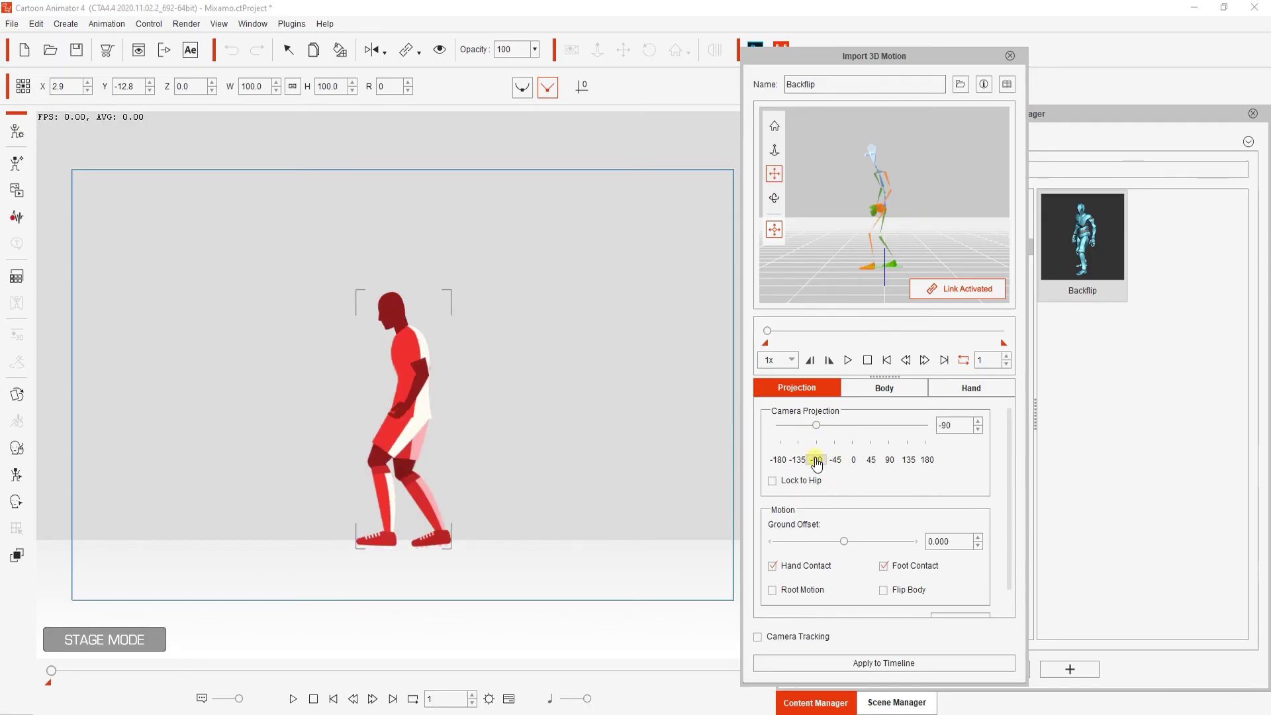
left_click(848, 360)
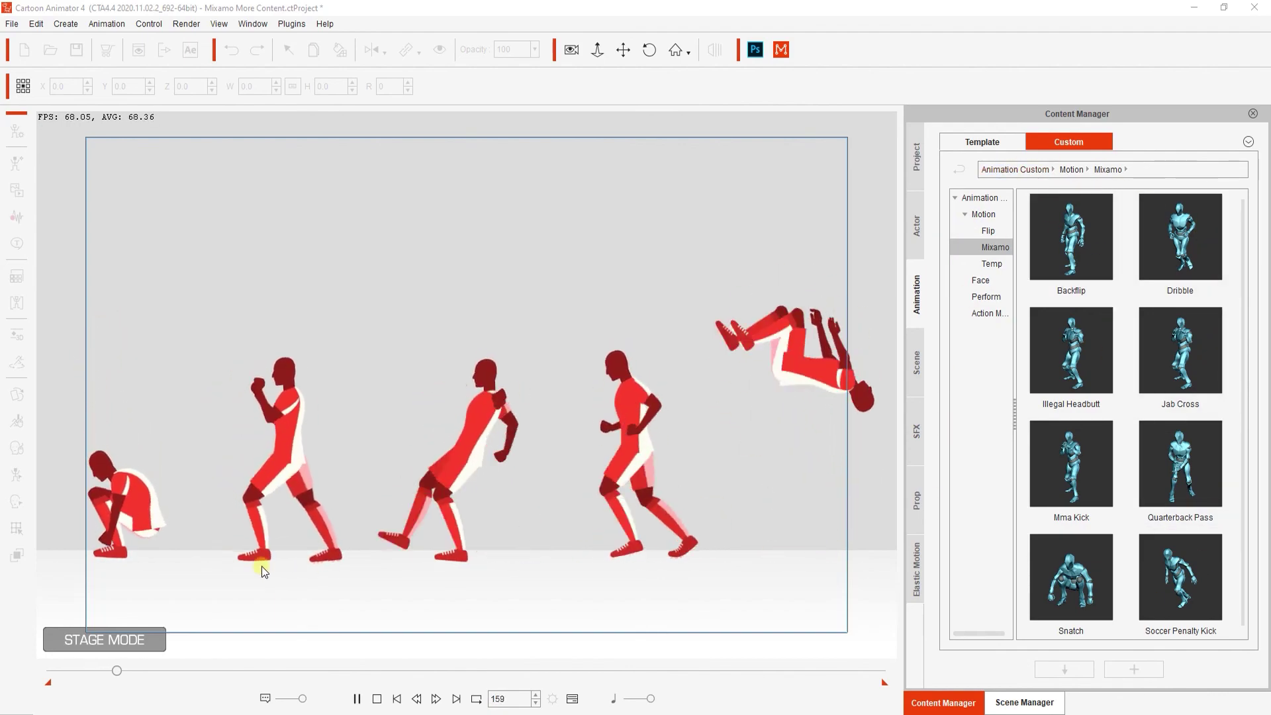
left_click(819, 399)
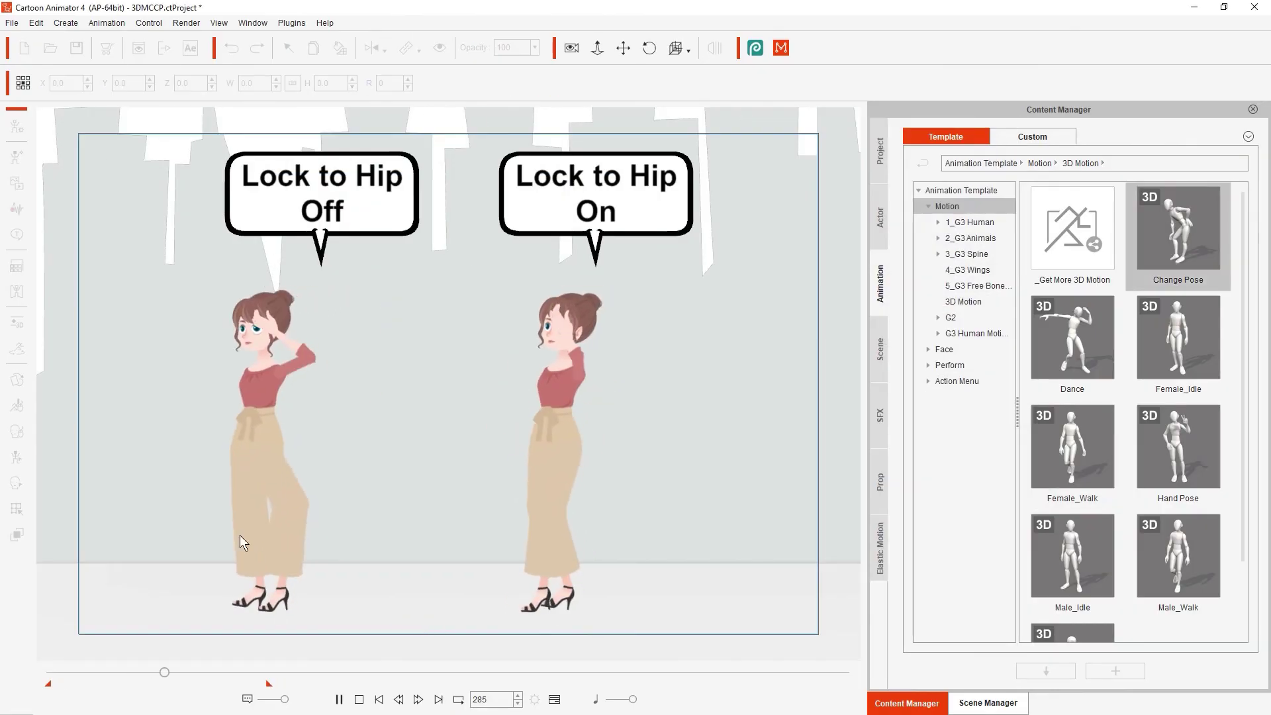